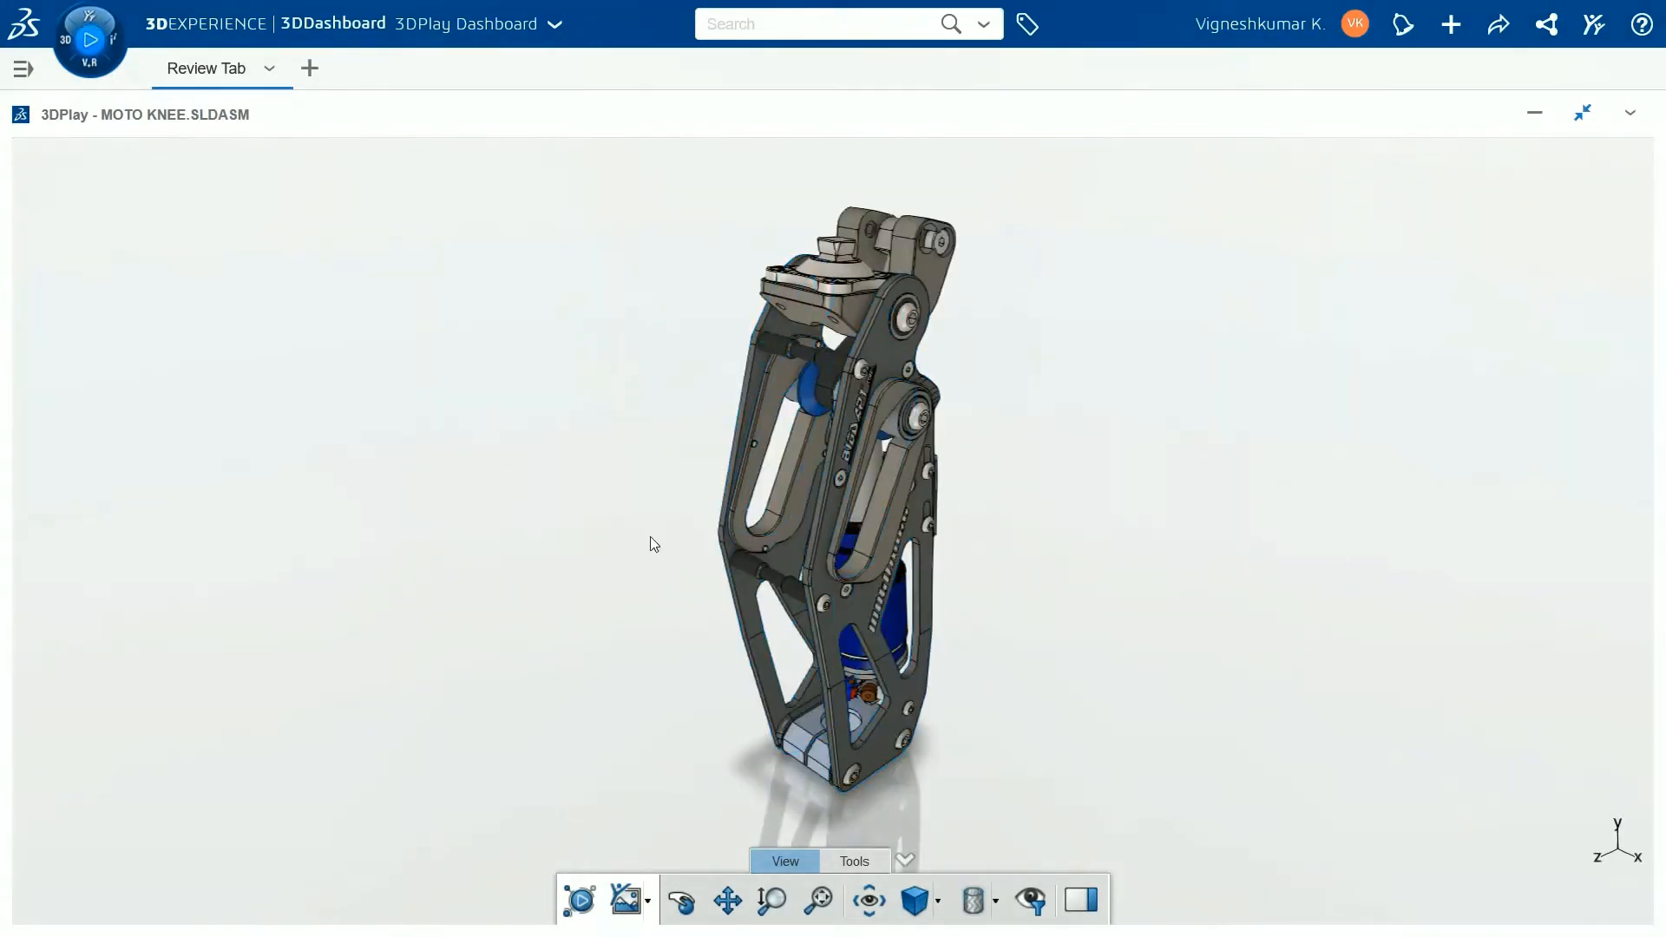
Measure the distance between the two holes on the front face of the upper mount and place the label above the knee.
left_click_drag(1101, 583, 1458, 591)
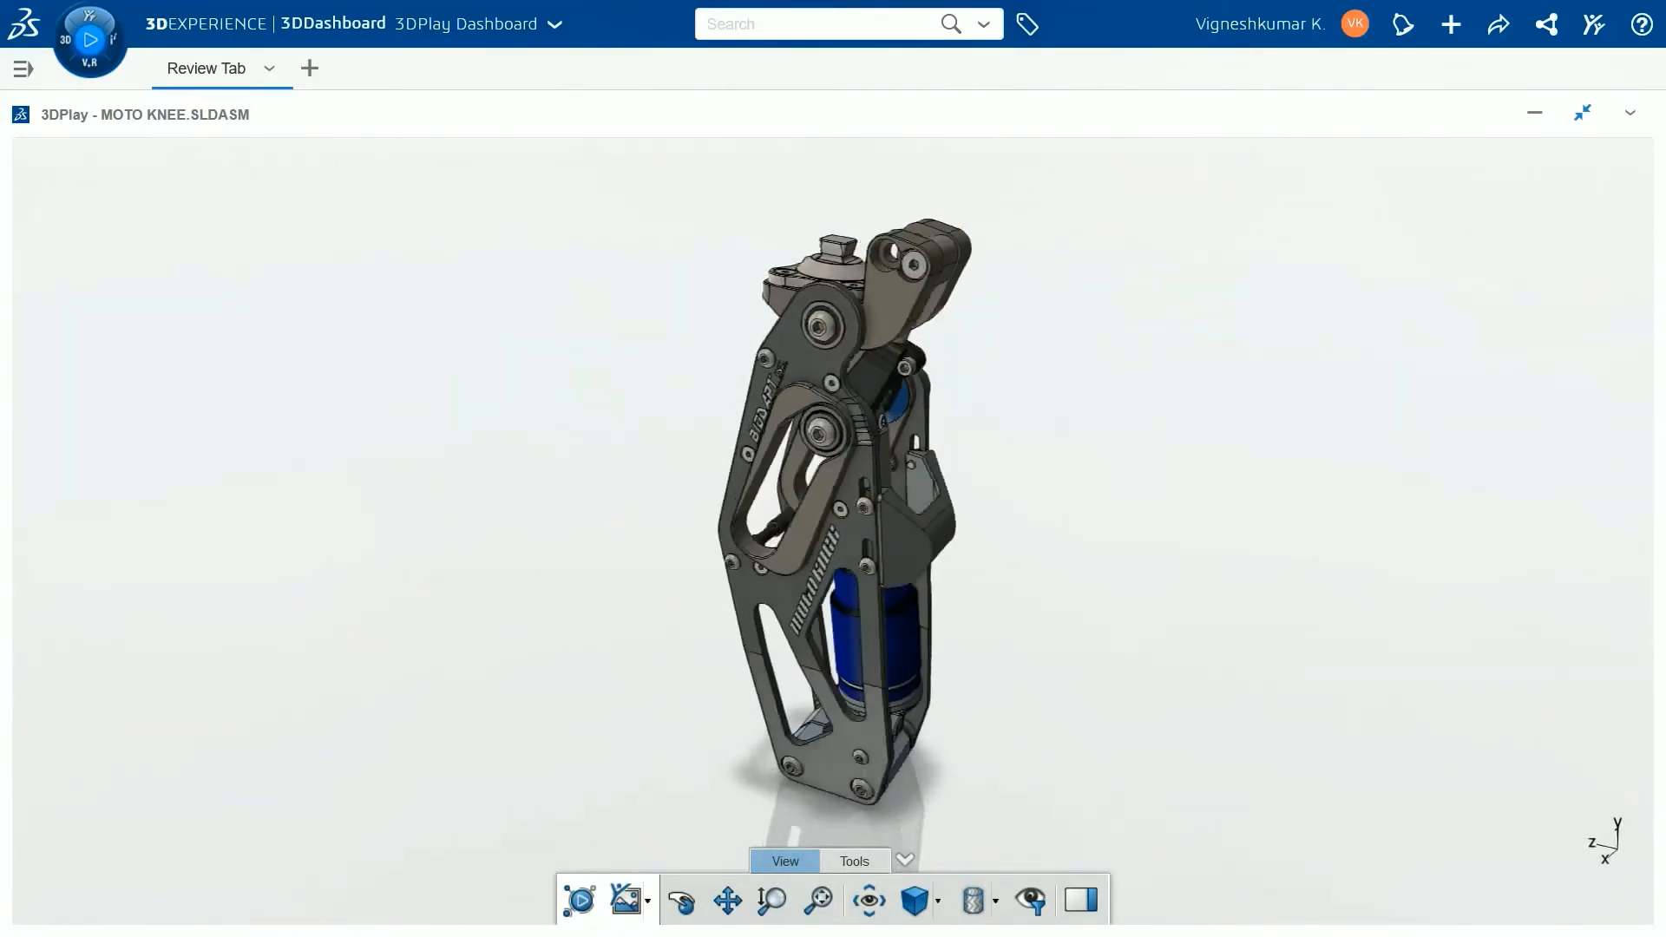
left_click(854, 861)
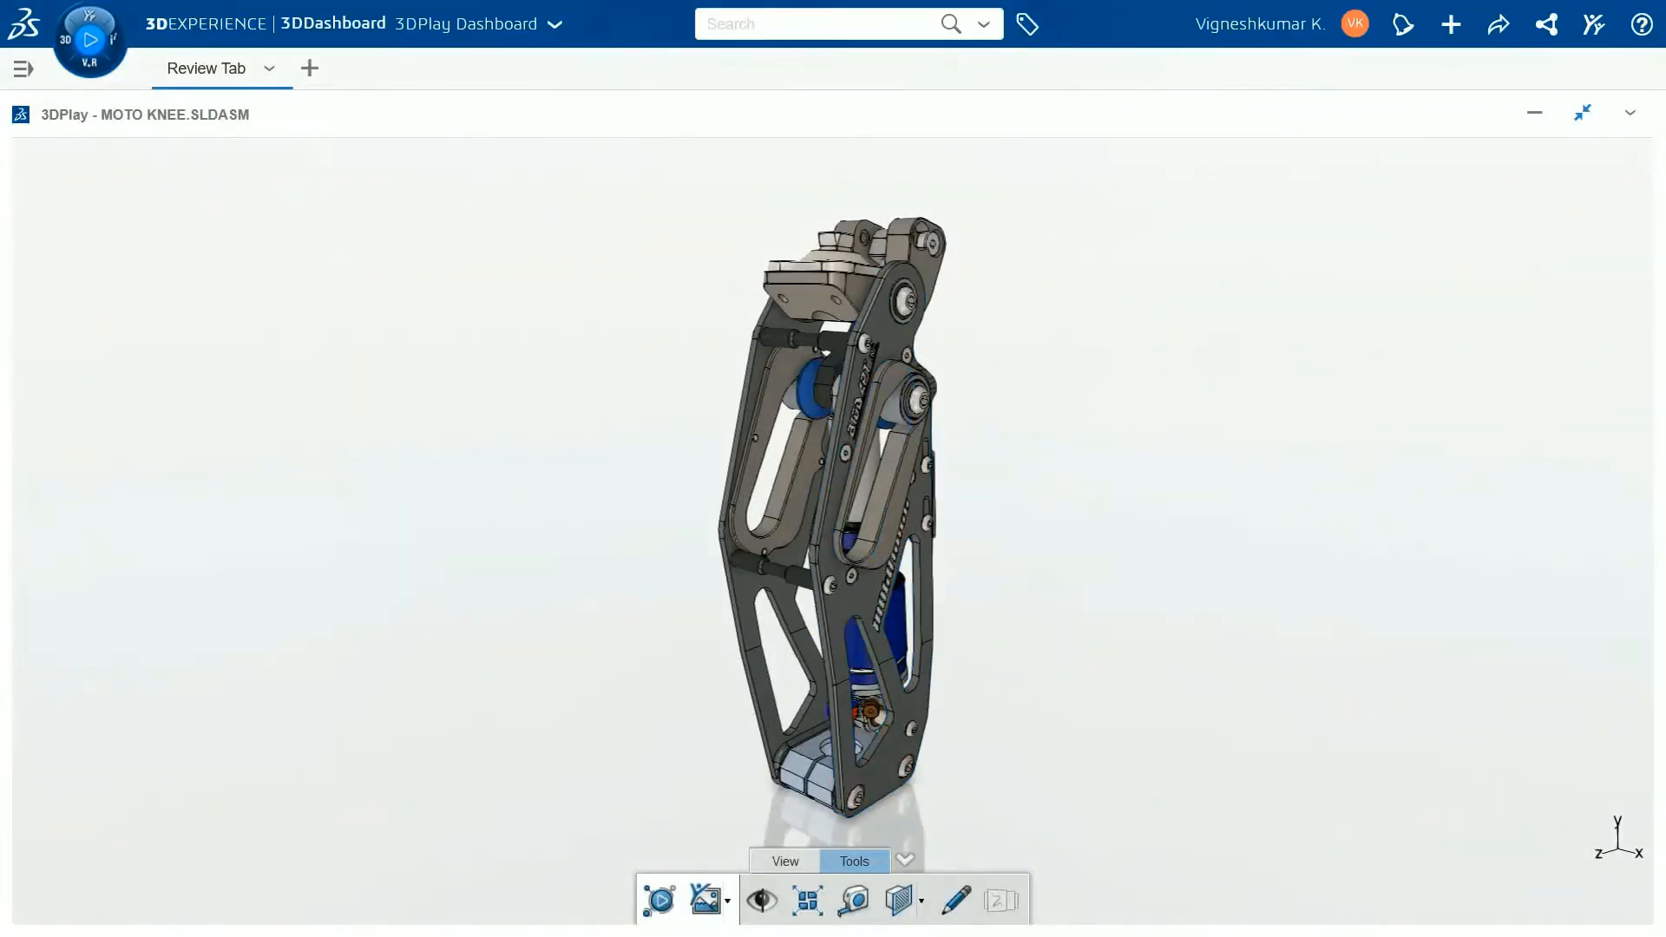
left_click_drag(876, 573, 1287, 579)
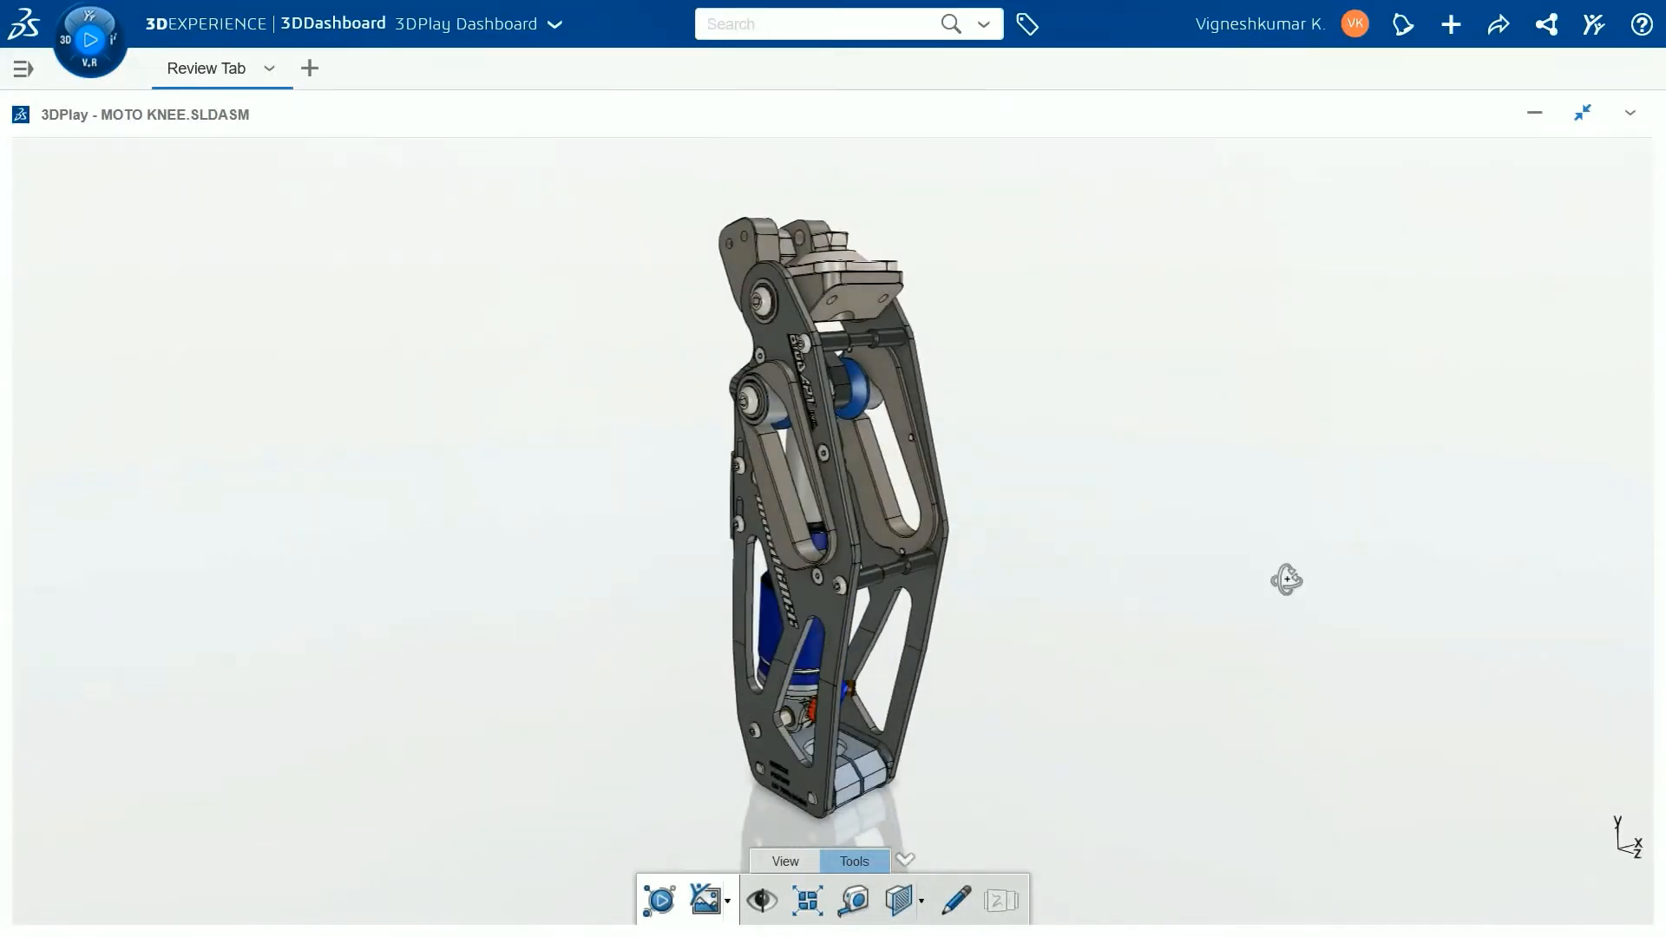
left_click(855, 901)
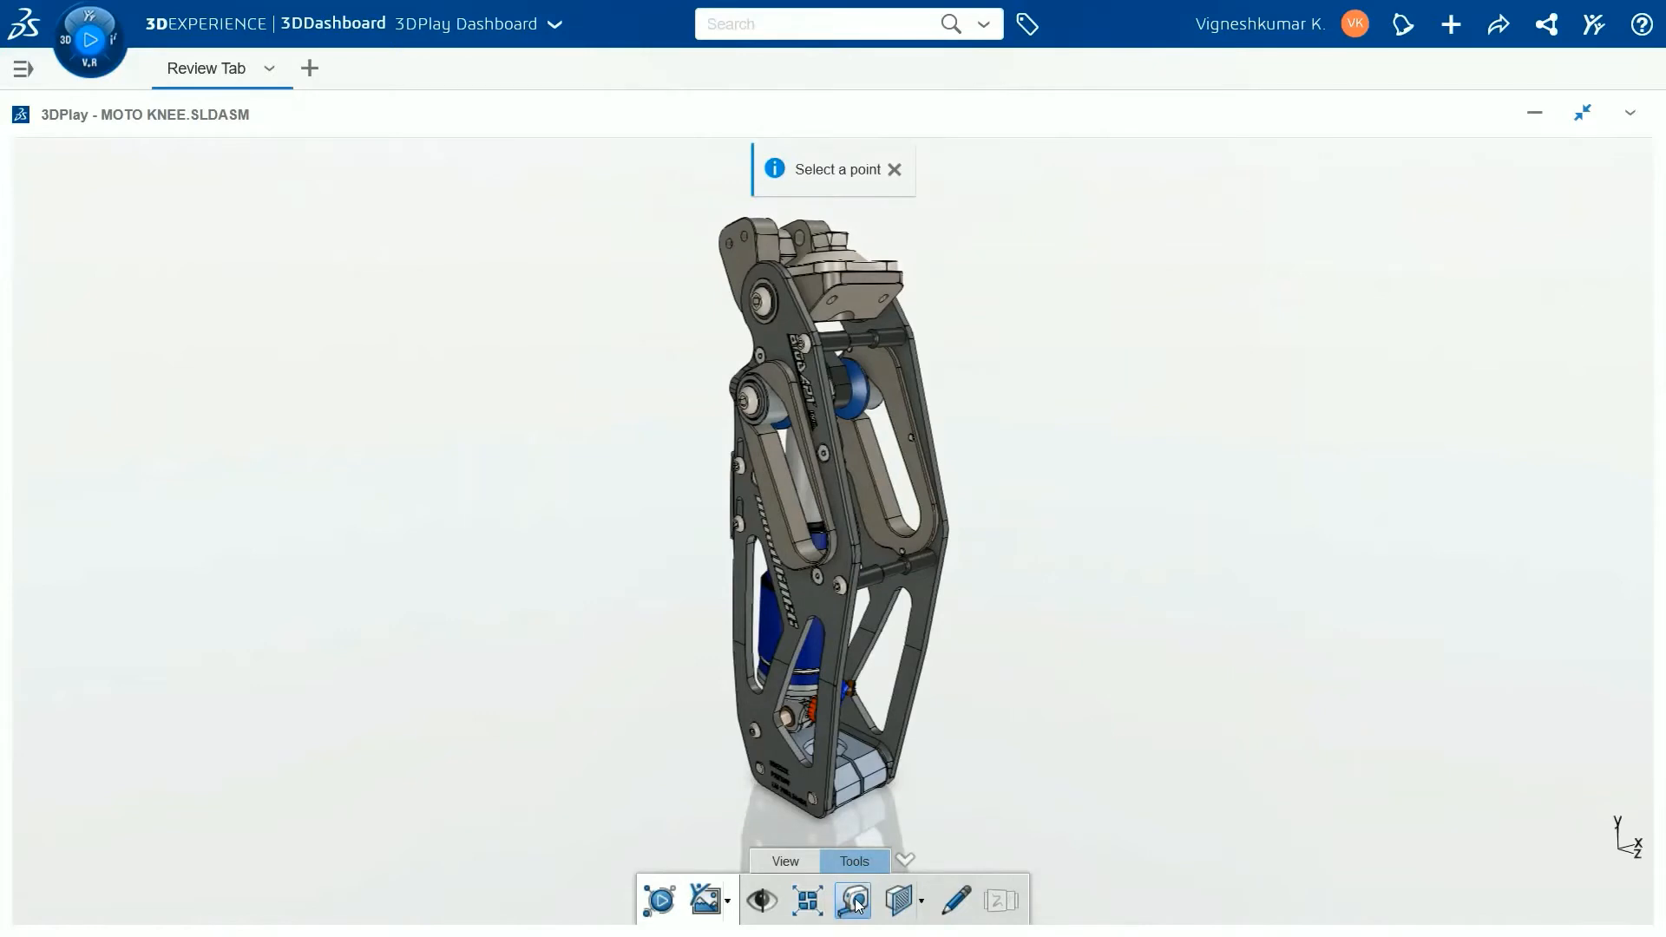
left_click(896, 311)
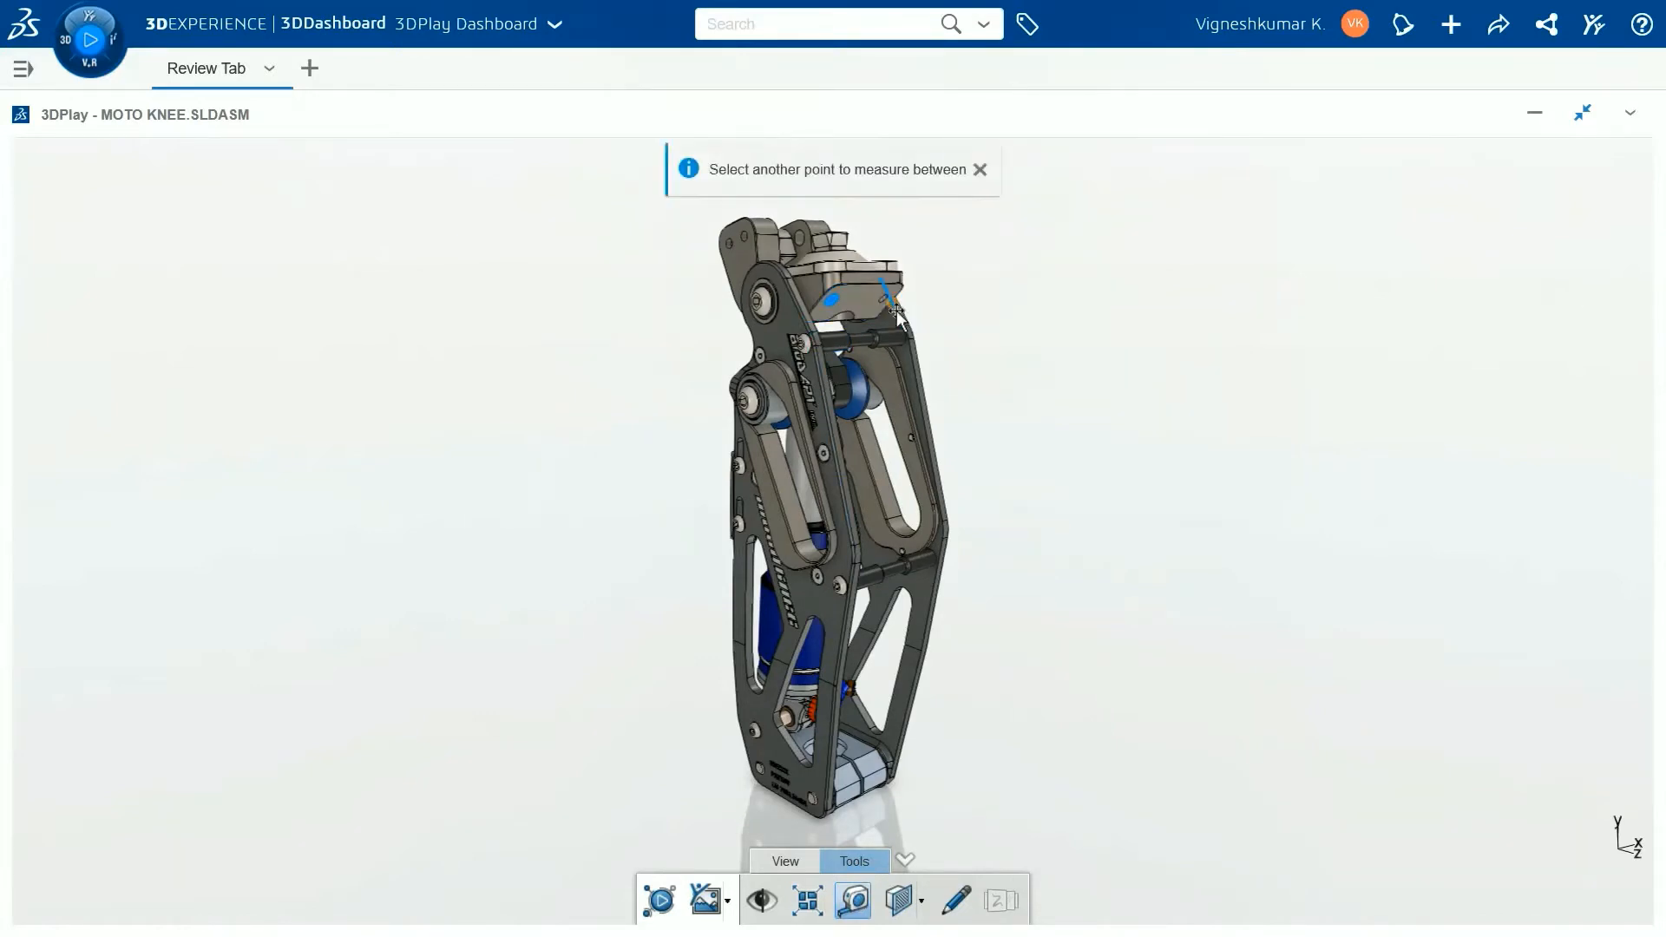
left_click(886, 302)
left_click_drag(876, 270, 931, 164)
Set the measurement's point type to Star and move its label out beside the upper part of the knee assembly.
right_click(950, 180)
mouse_move(1023, 178)
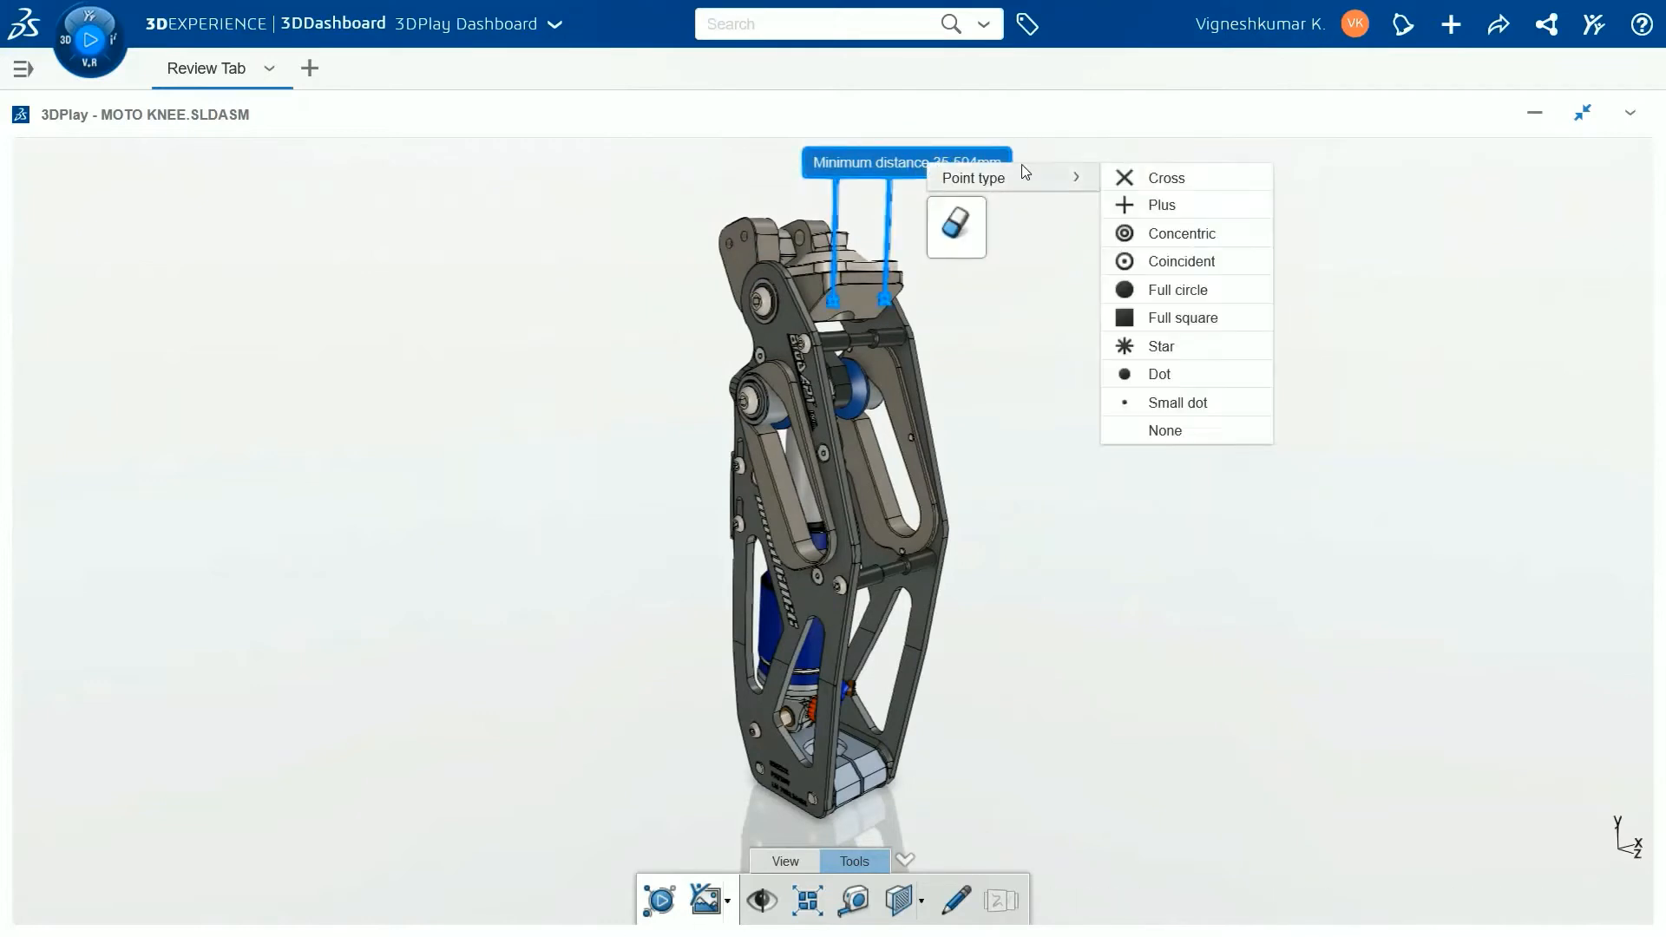
left_click(1128, 346)
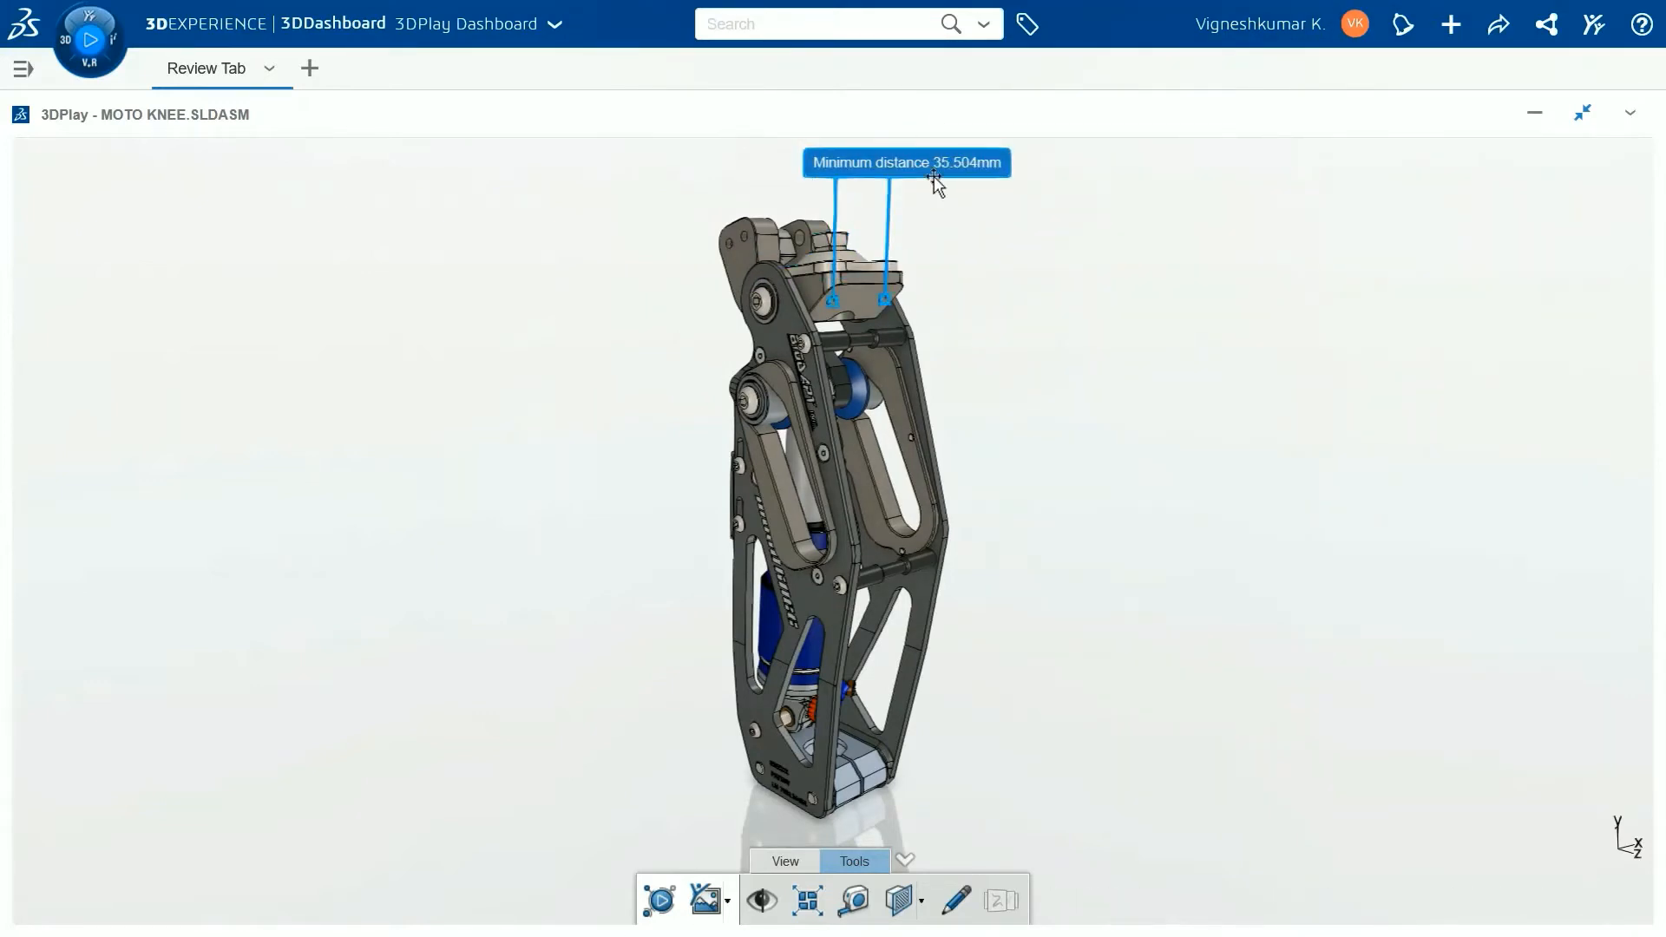
mouse_move(1013, 344)
left_mouse_down()
mouse_move(1028, 439)
mouse_move(772, 429)
left_mouse_up()
right_click(851, 166)
mouse_move(854, 165)
left_mouse_down()
mouse_move(424, 324)
mouse_move(398, 355)
left_mouse_up()
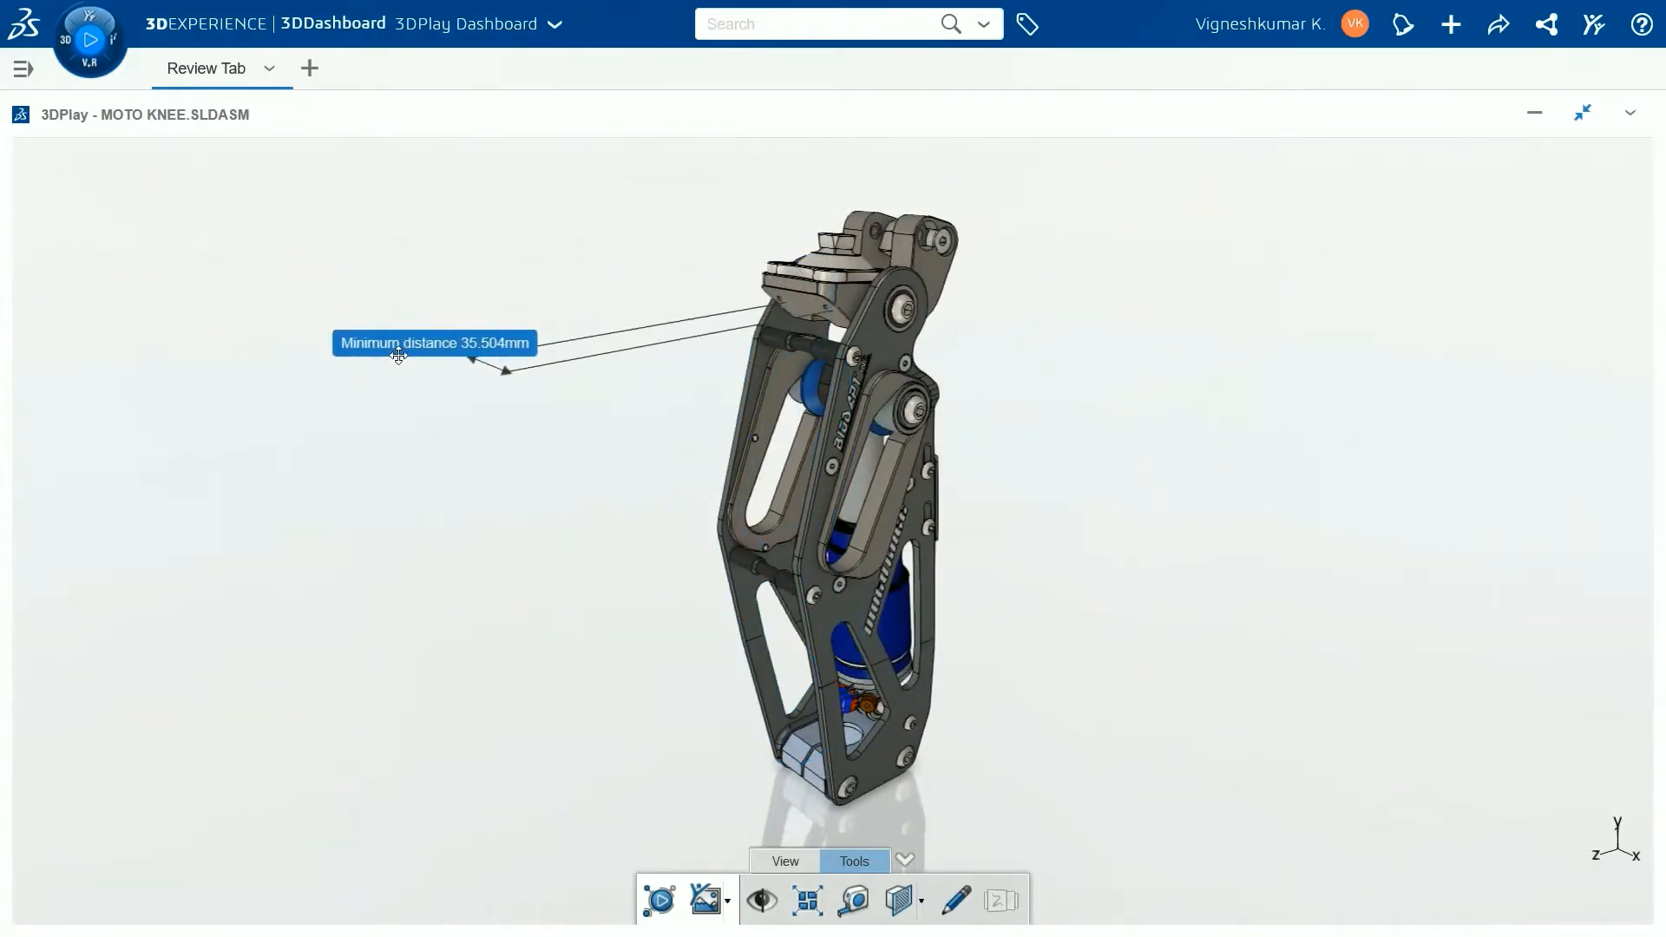
Explode the knee assembly to the maximum spread.
left_click_drag(924, 486, 1055, 509)
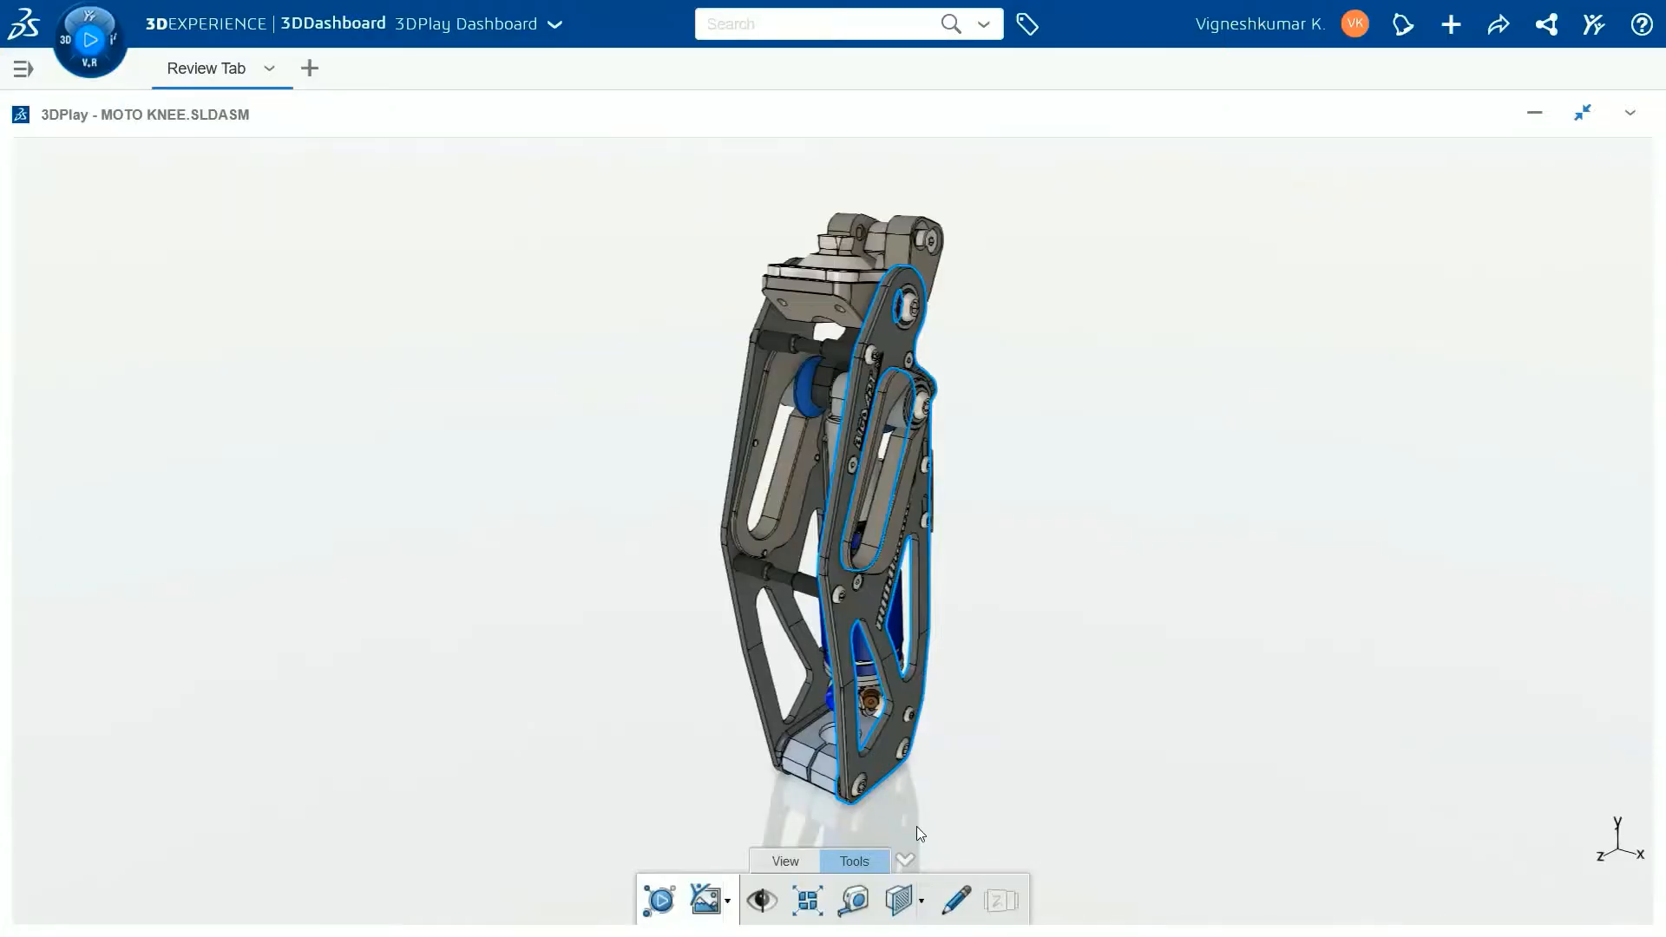
left_click(807, 901)
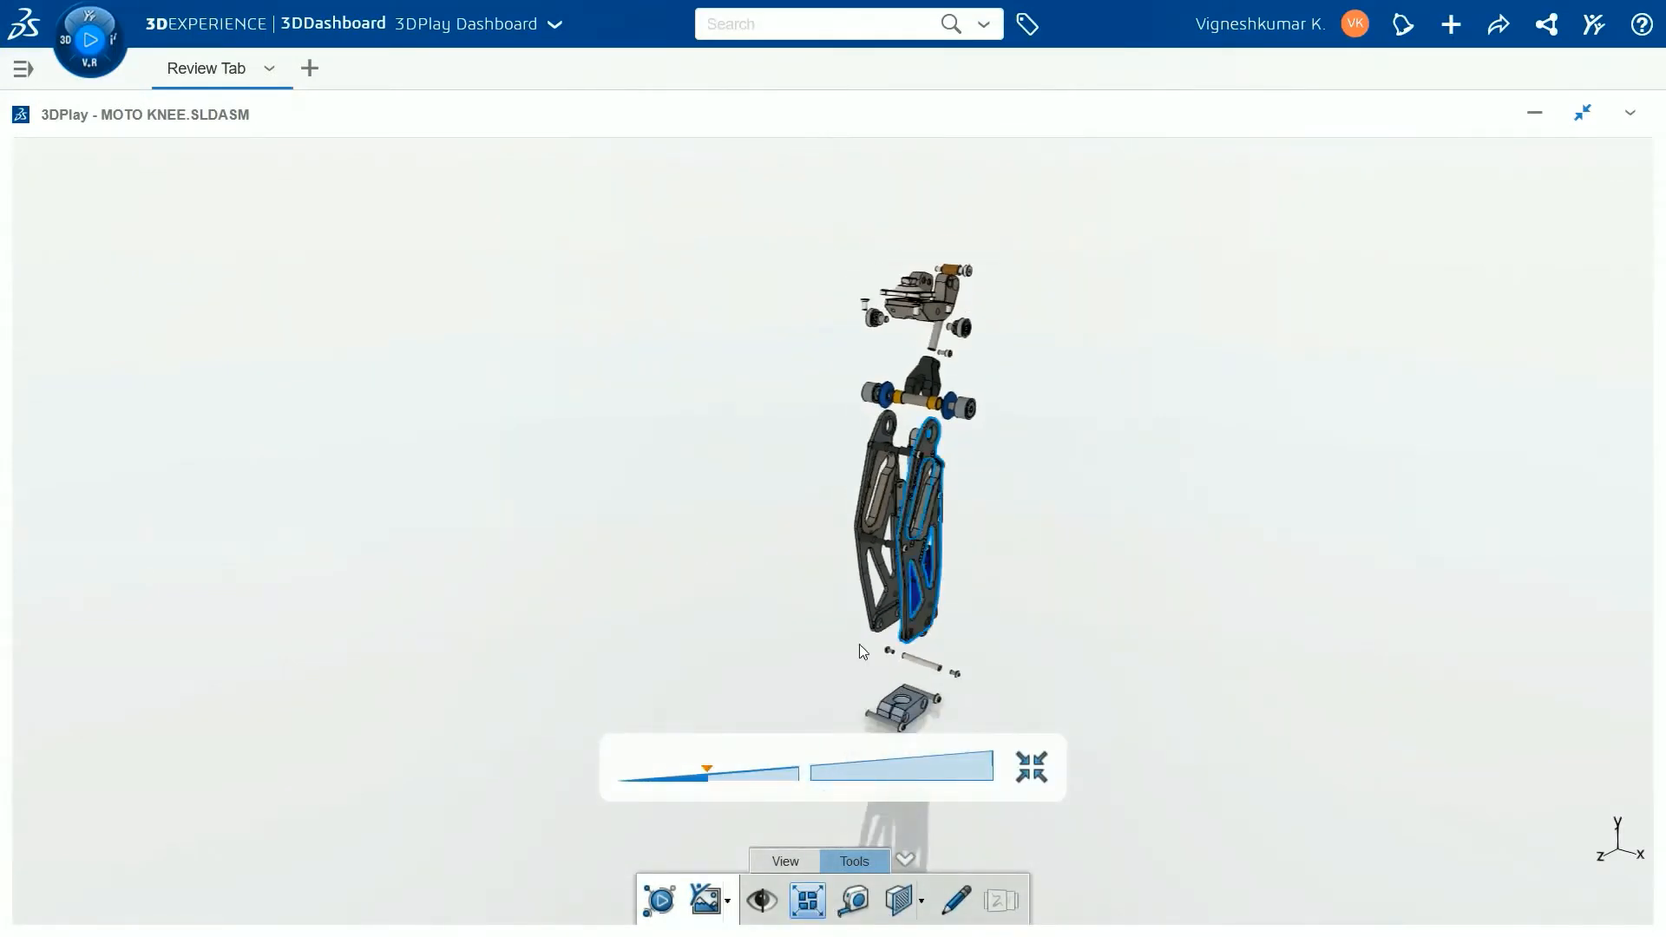
left_click_drag(712, 772, 1023, 769)
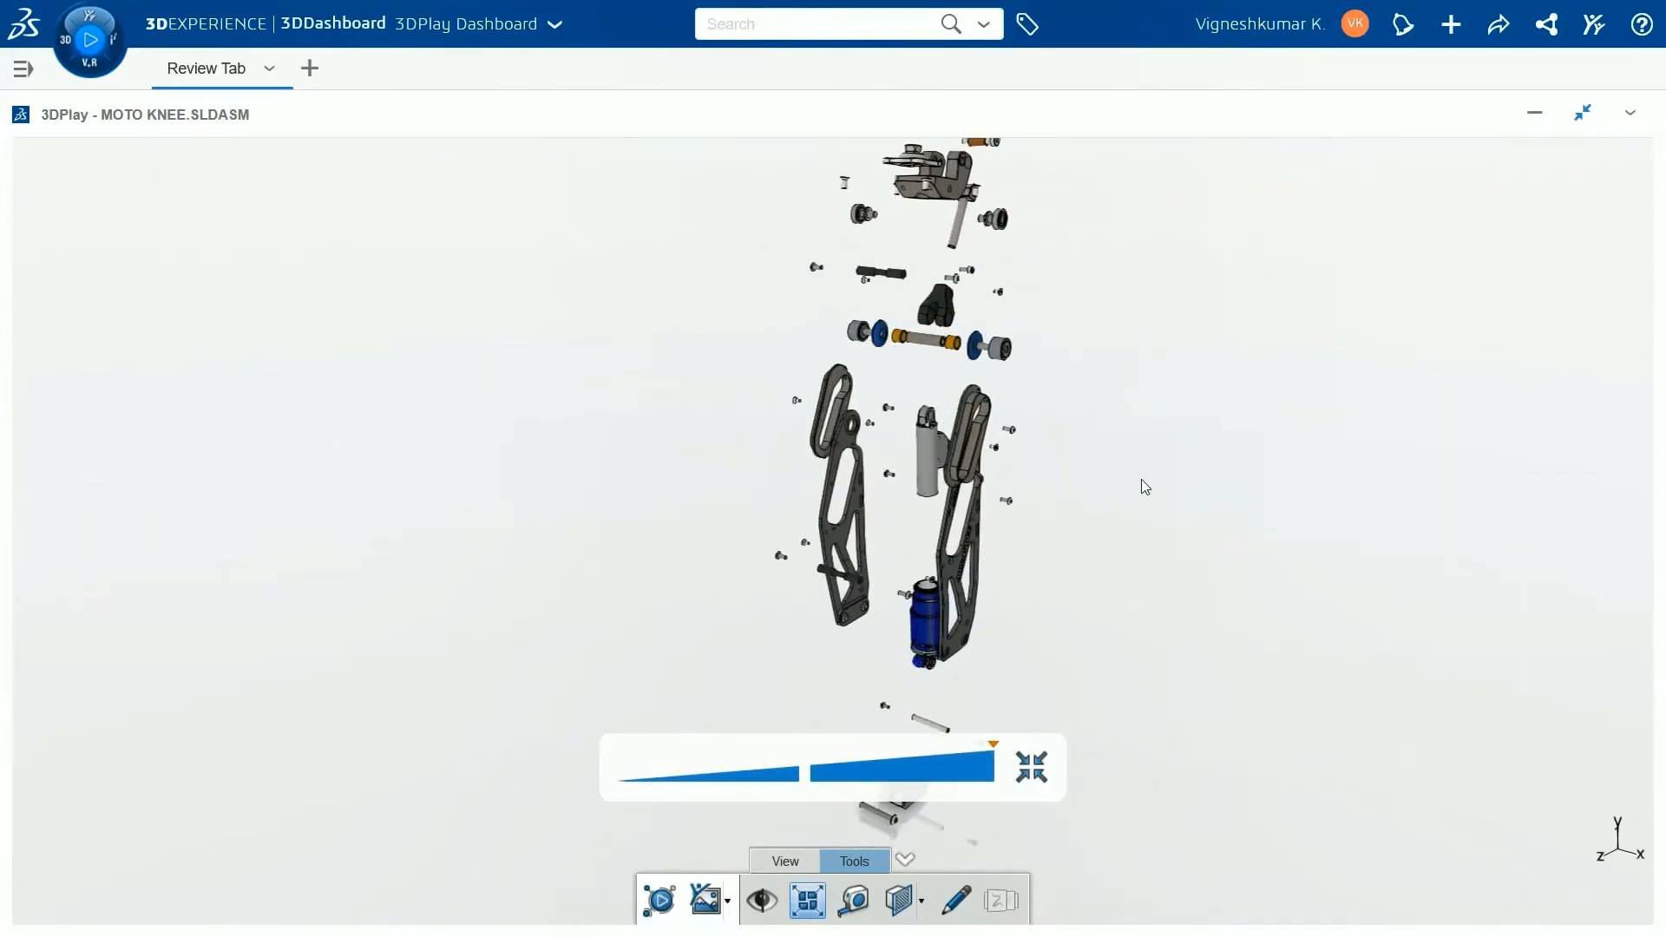
Pull both side plates and both slotted tracks outward to opposite sides of the exploded knee assembly.
middle_click_drag(1142, 479, 1336, 478)
mouse_move(911, 433)
middle_mouse_down()
mouse_move(985, 431)
mouse_move(914, 457)
middle_mouse_up()
scroll(970, 432, "down", 4)
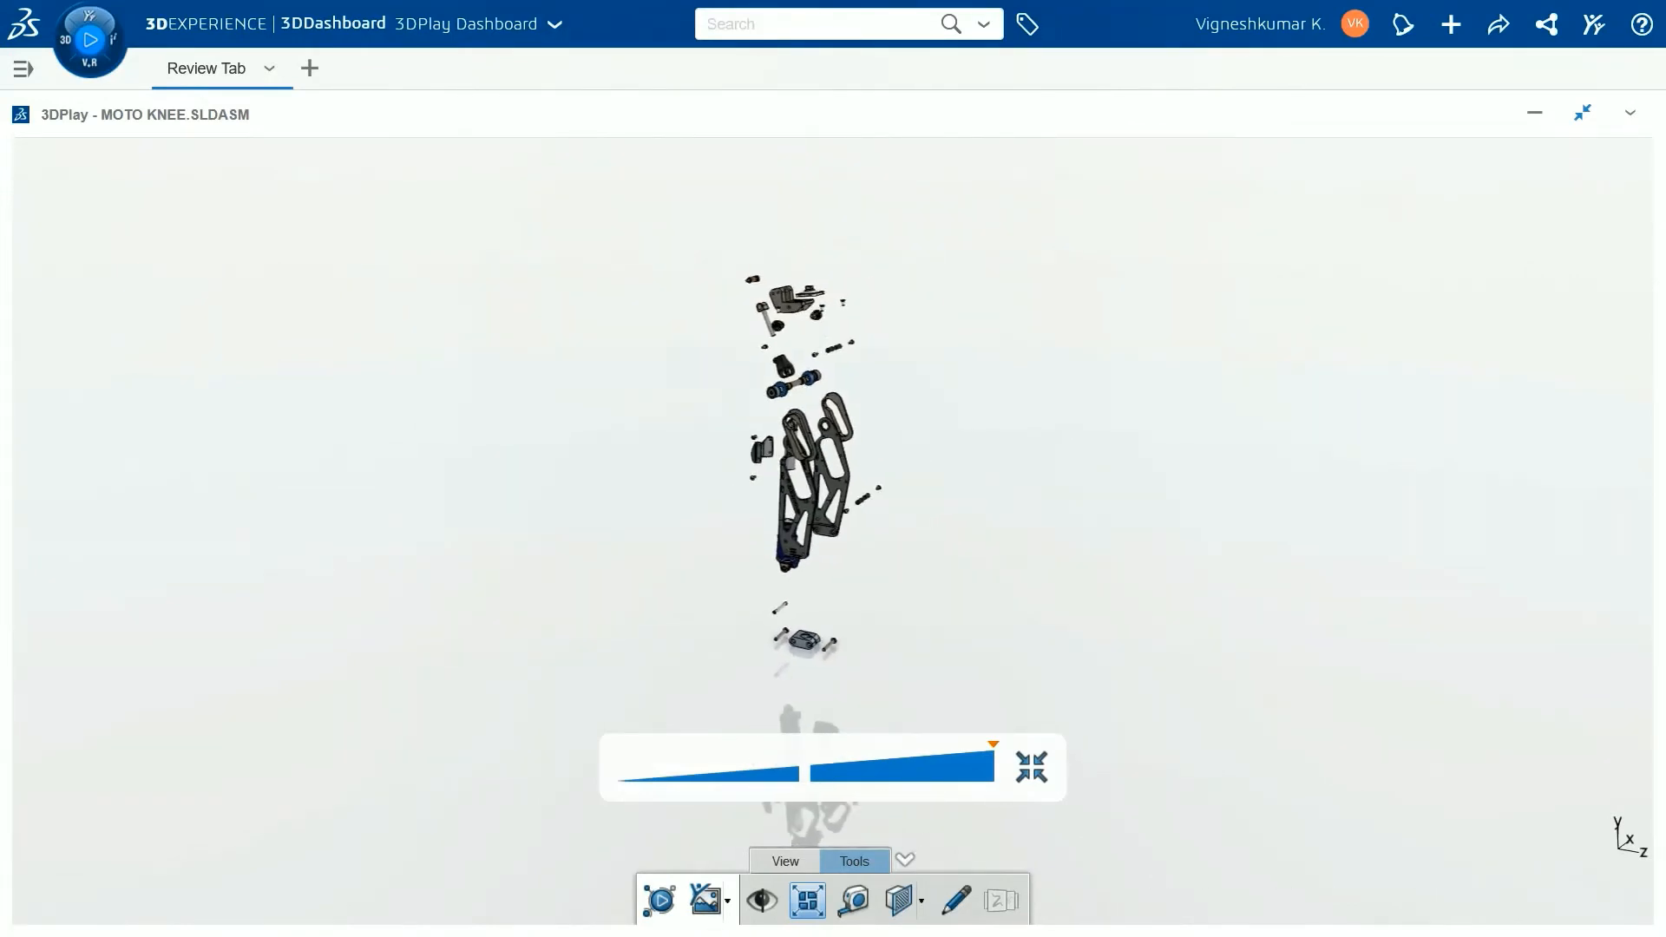
scroll(1031, 307, "up", 4)
left_click_drag(779, 480, 462, 583)
left_click_drag(826, 461, 1160, 387)
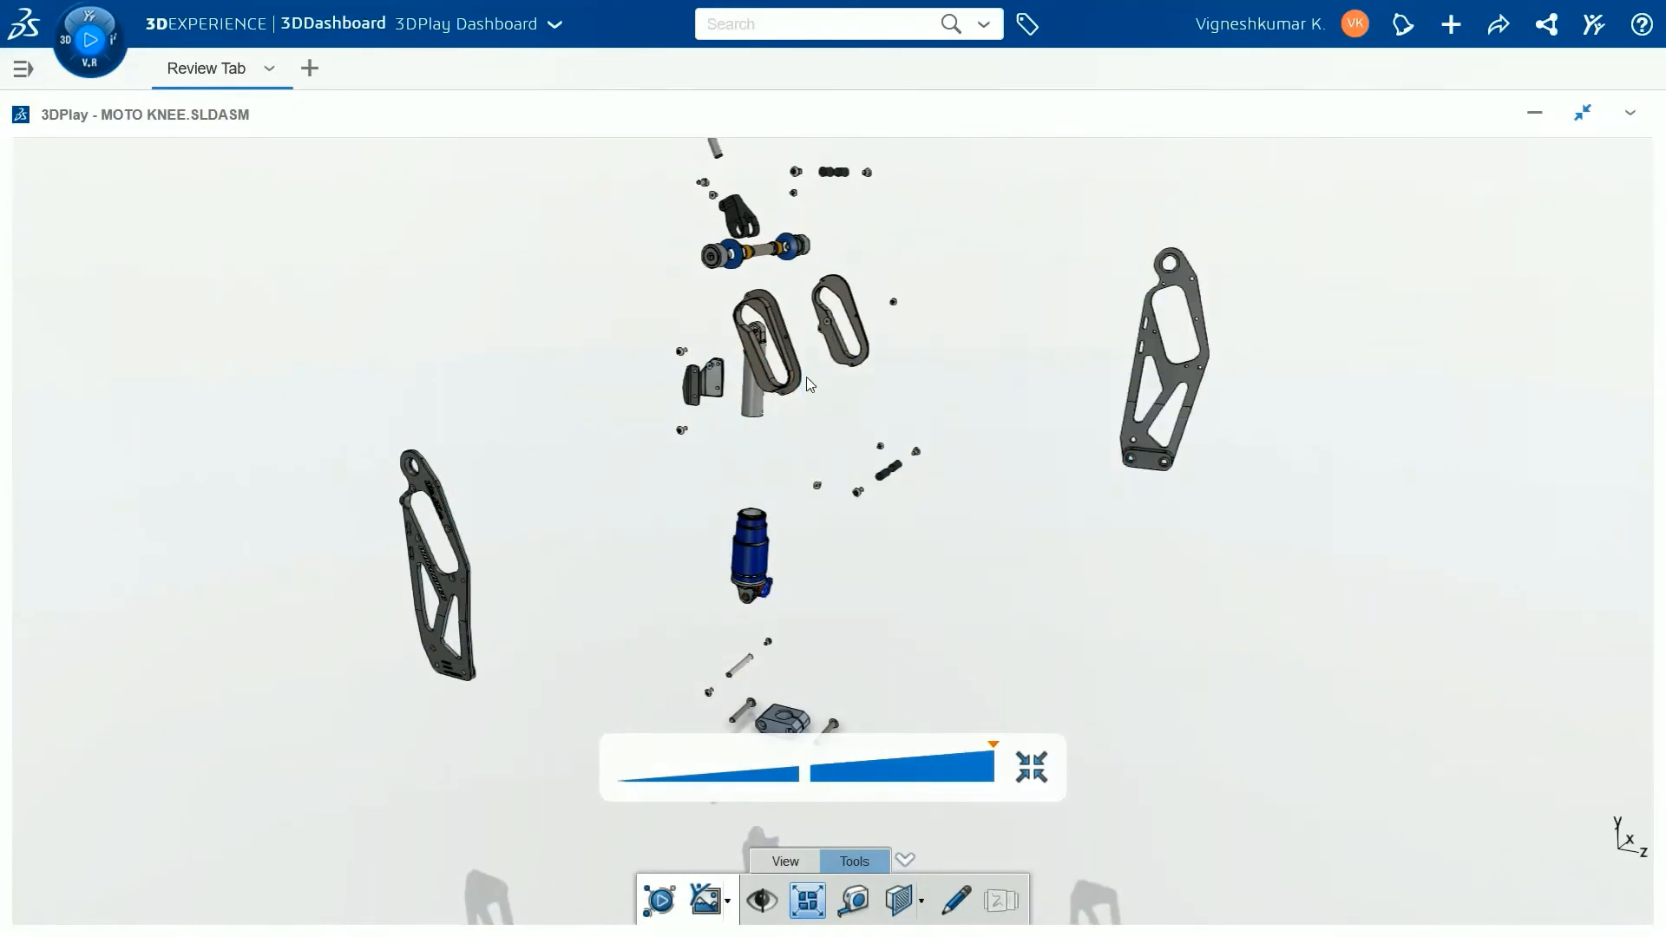
left_click_drag(785, 365, 606, 338)
left_click_drag(828, 325, 989, 361)
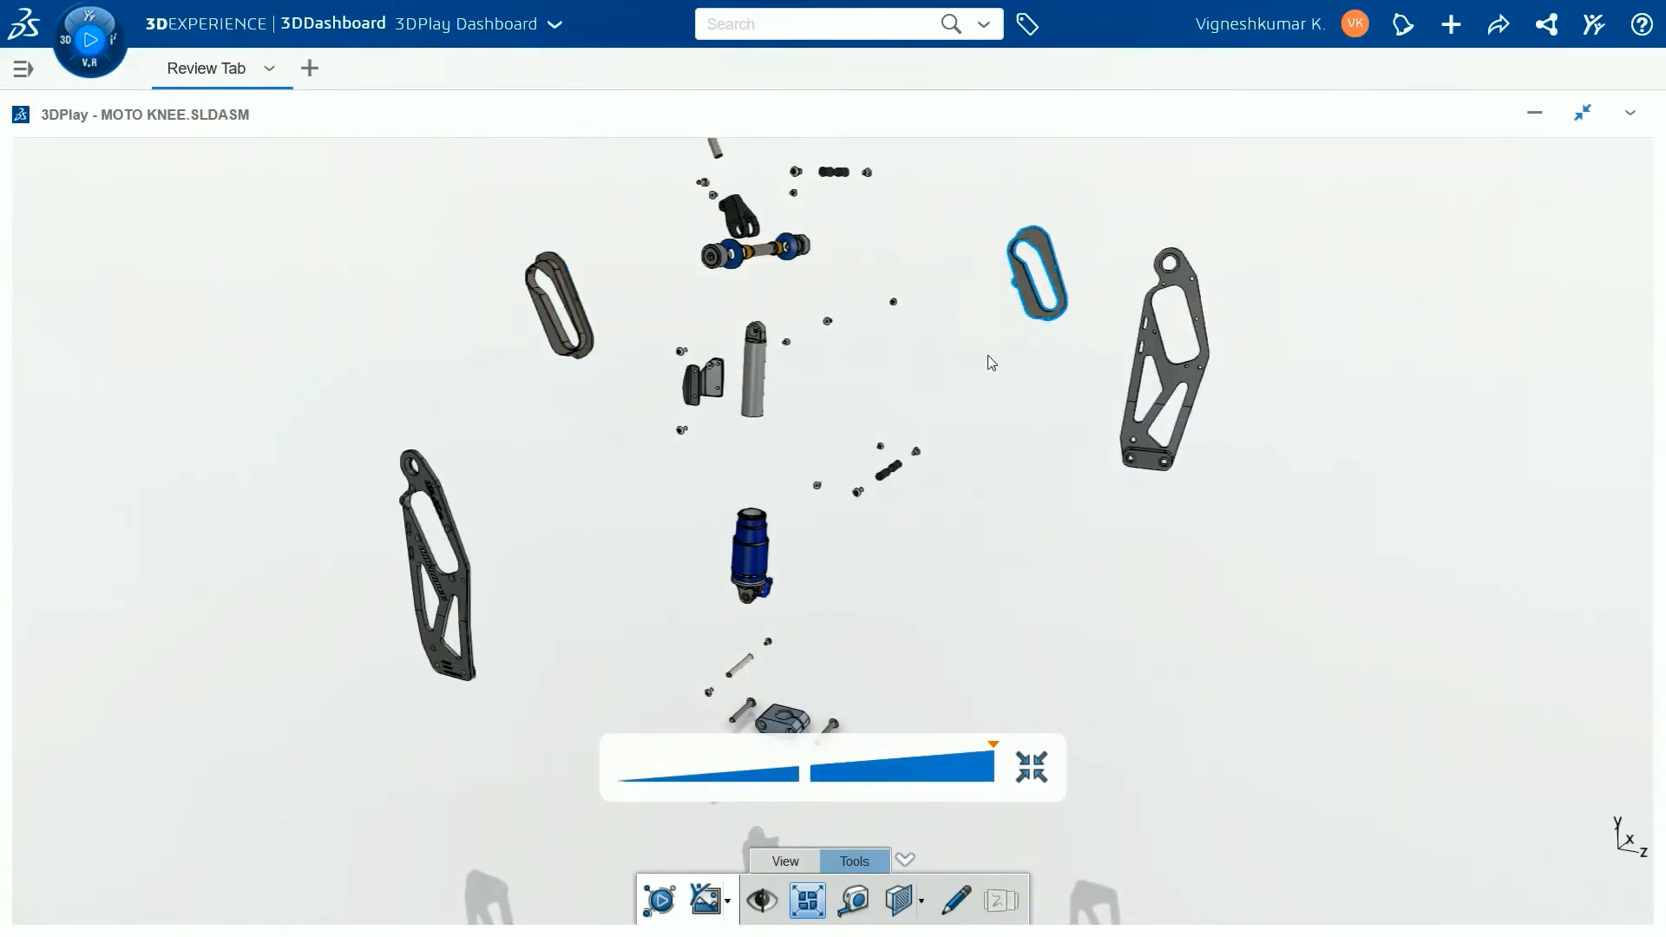
Collapse the exploded knee assembly completely, first to a partial spread, and leave the Explode tool.
scroll(994, 566, "down", 5)
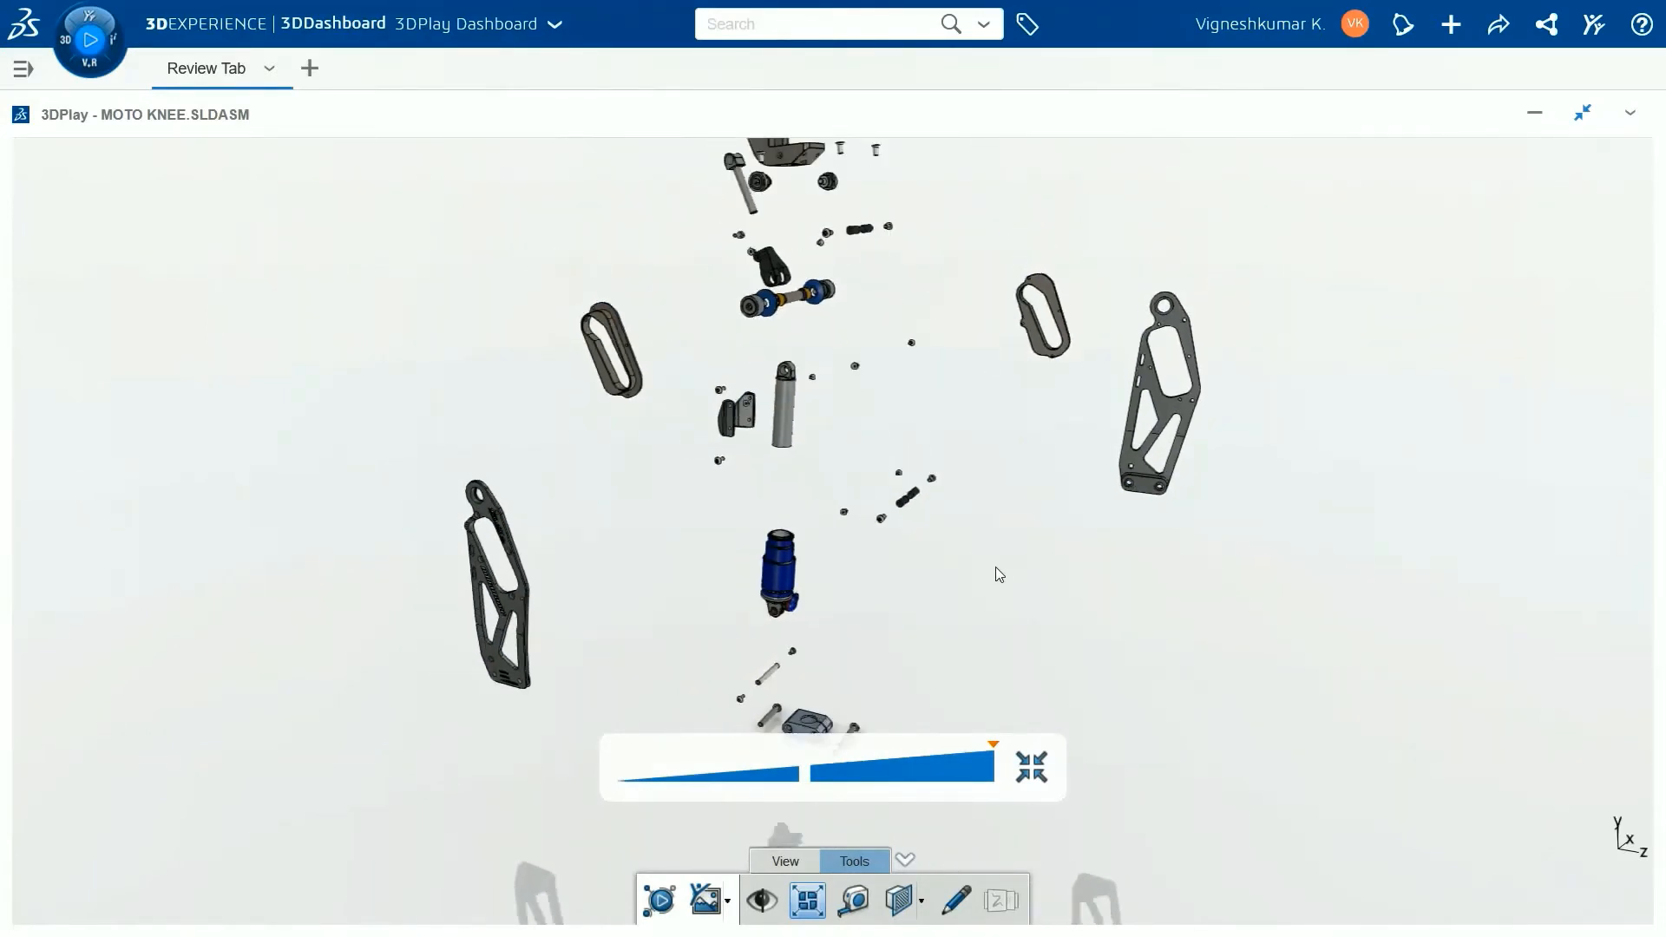
middle_click_drag(996, 566, 664, 578)
middle_click_drag(872, 674, 835, 675)
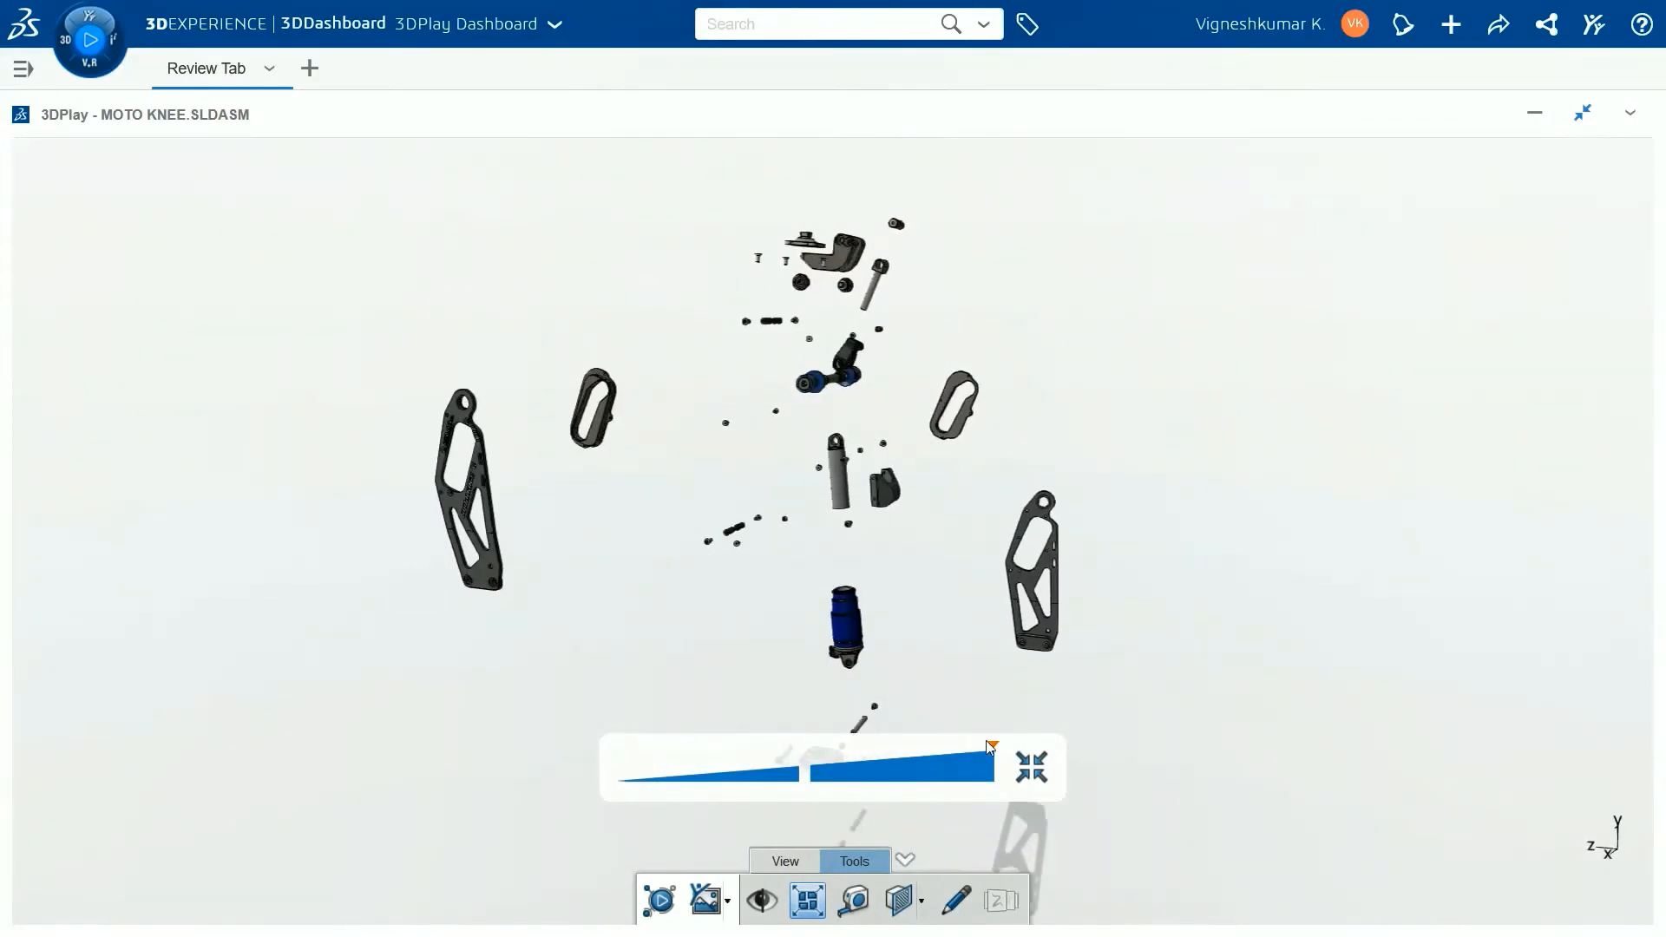
left_click(898, 767)
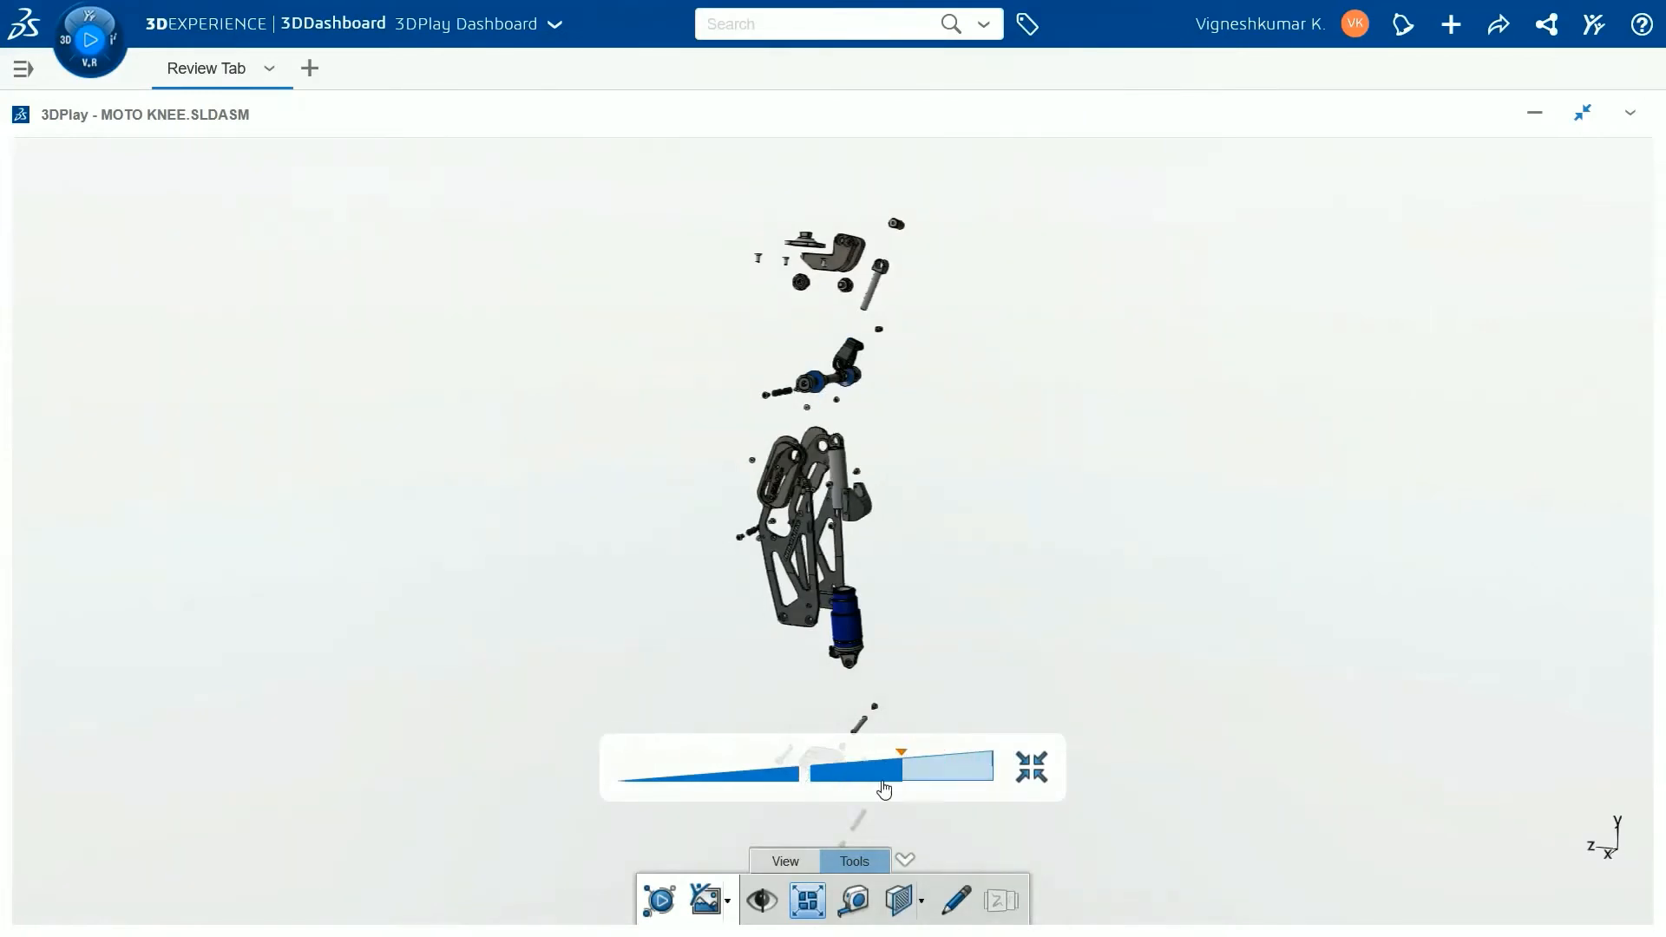
mouse_move(907, 761)
left_mouse_down()
mouse_move(691, 786)
mouse_move(618, 776)
left_mouse_up()
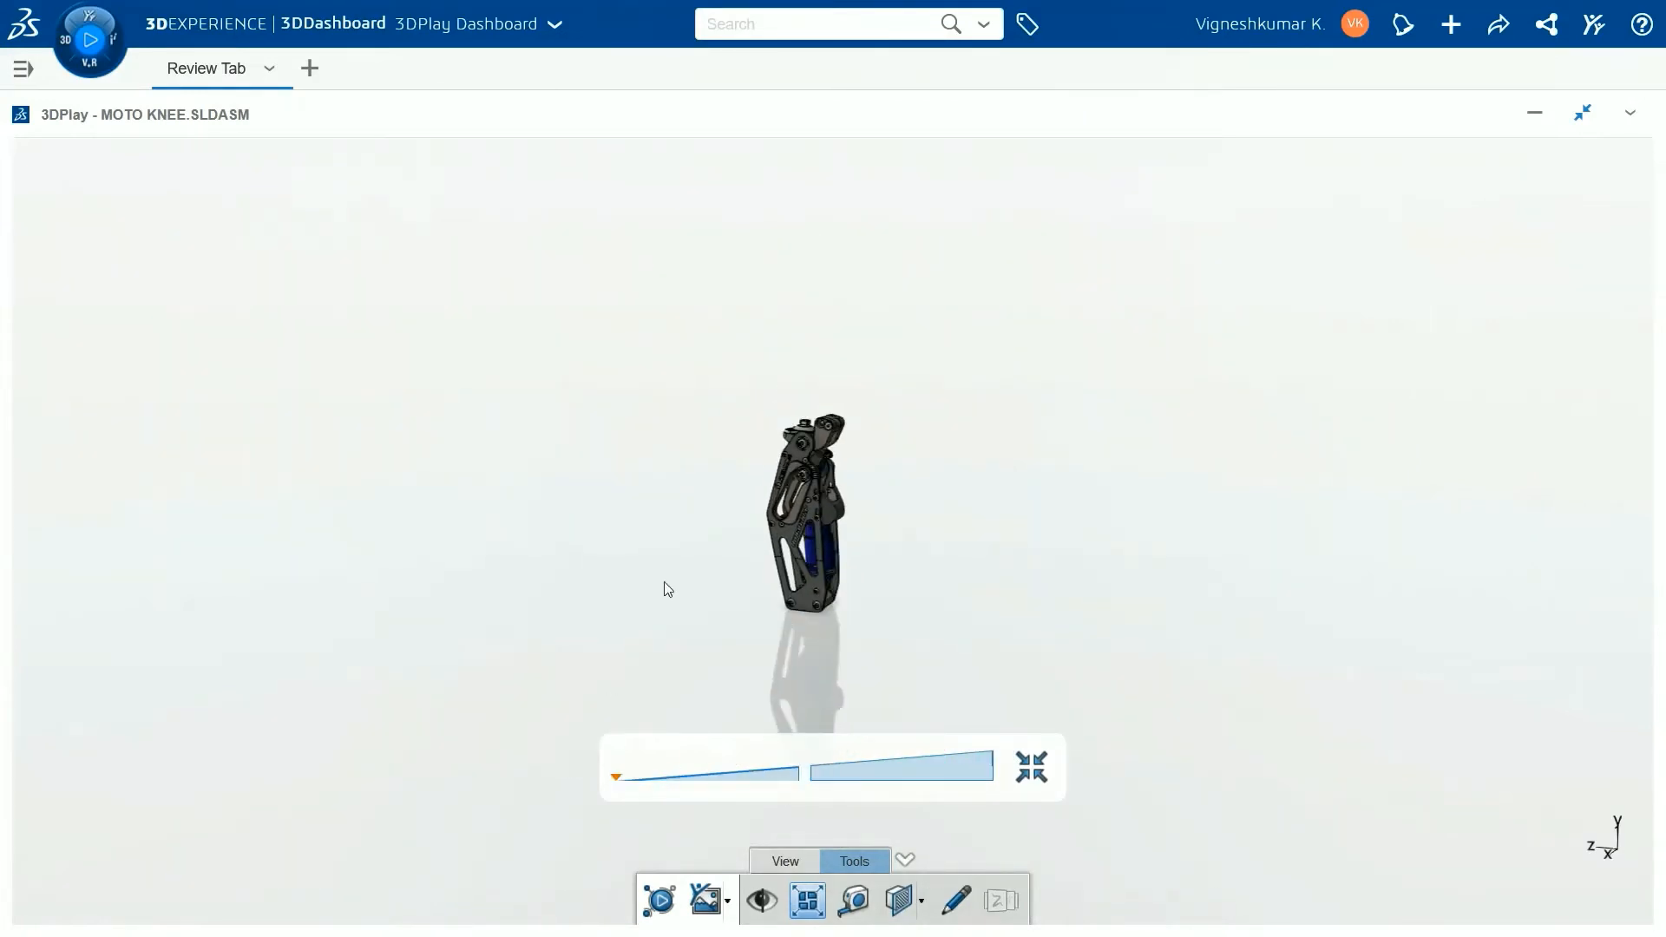
middle_click_drag(820, 625, 923, 618)
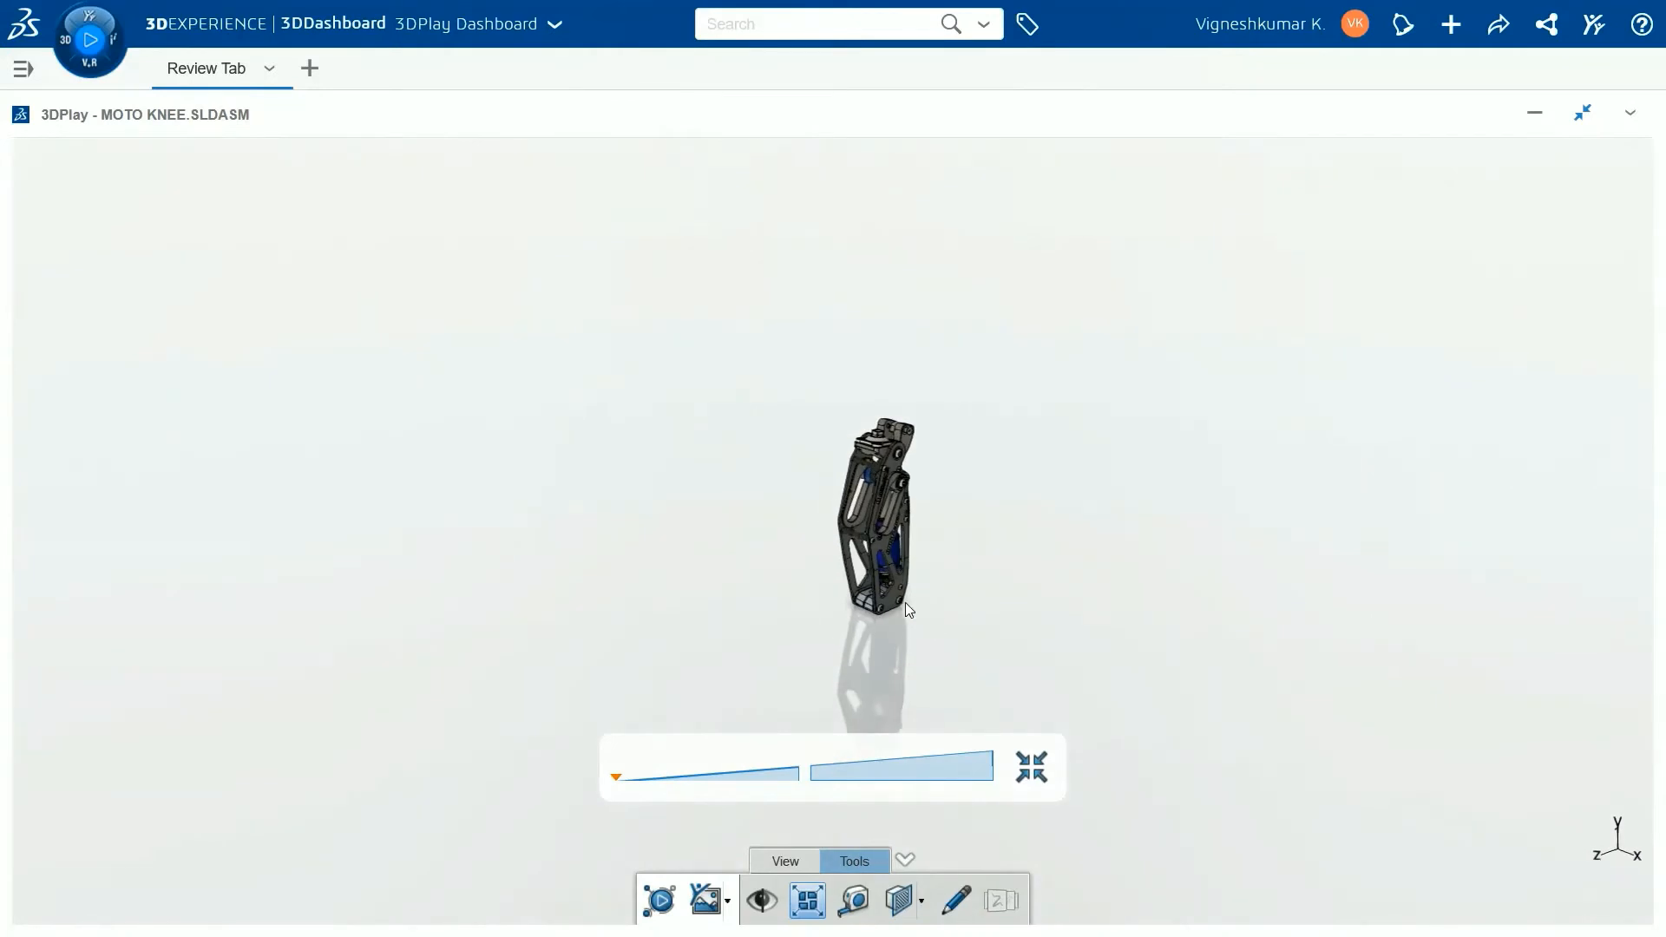
scroll(907, 609, "up", 4)
left_click(810, 901)
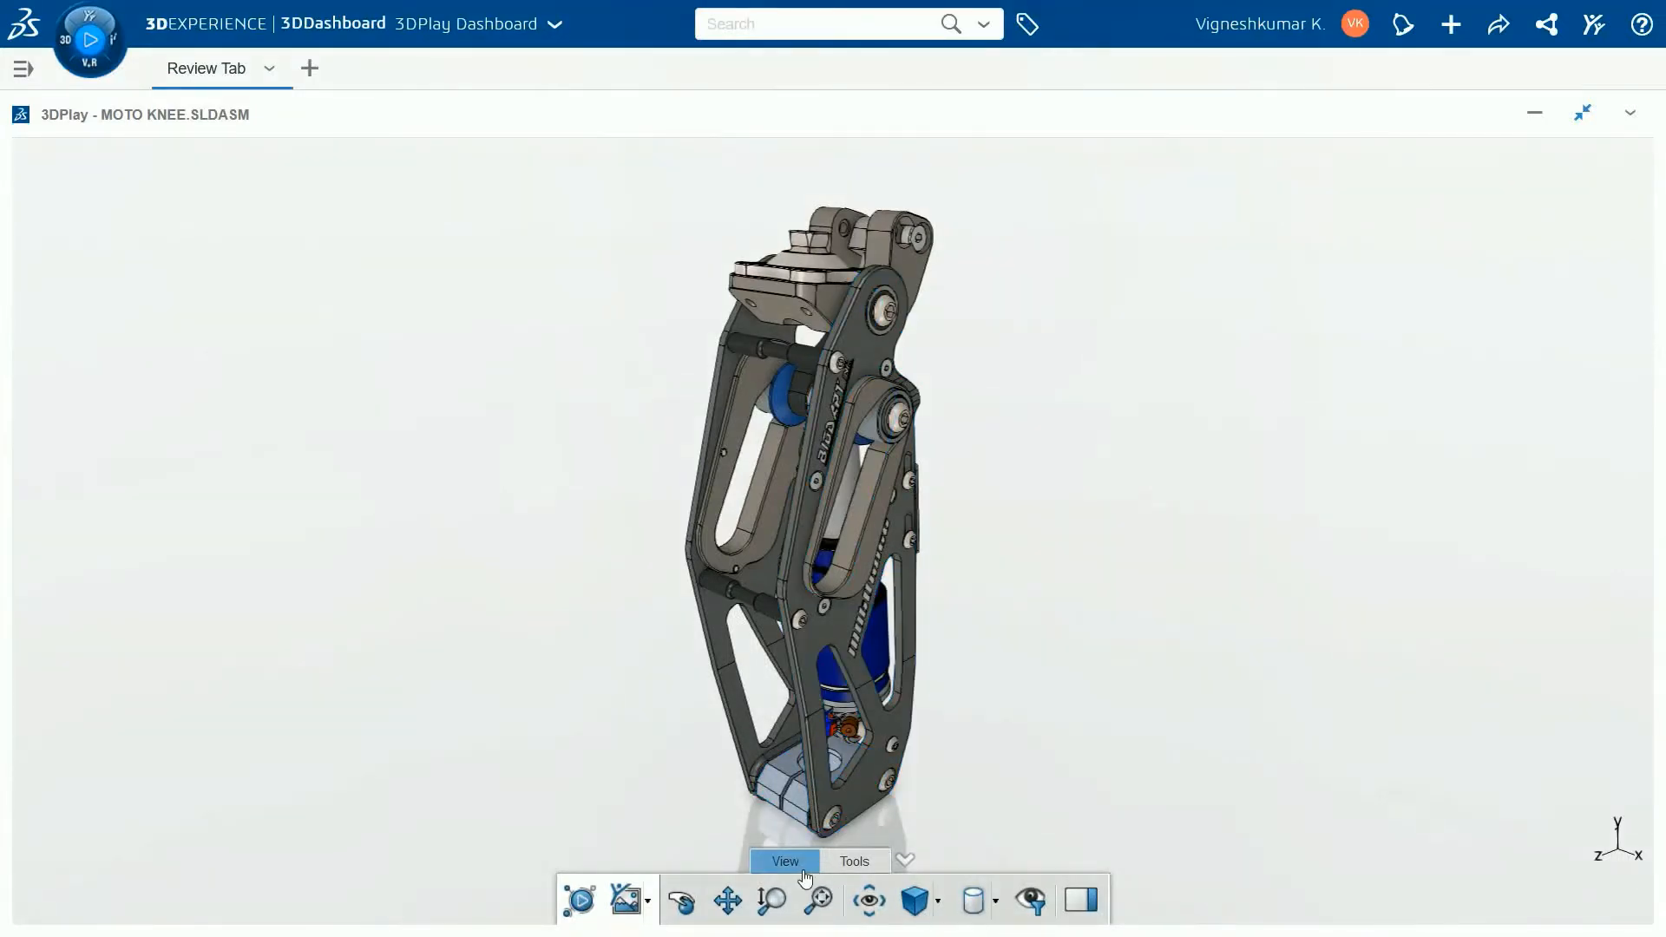
Display the knee assembly in the Wireframe style and then in the Illustration style.
left_click(996, 903)
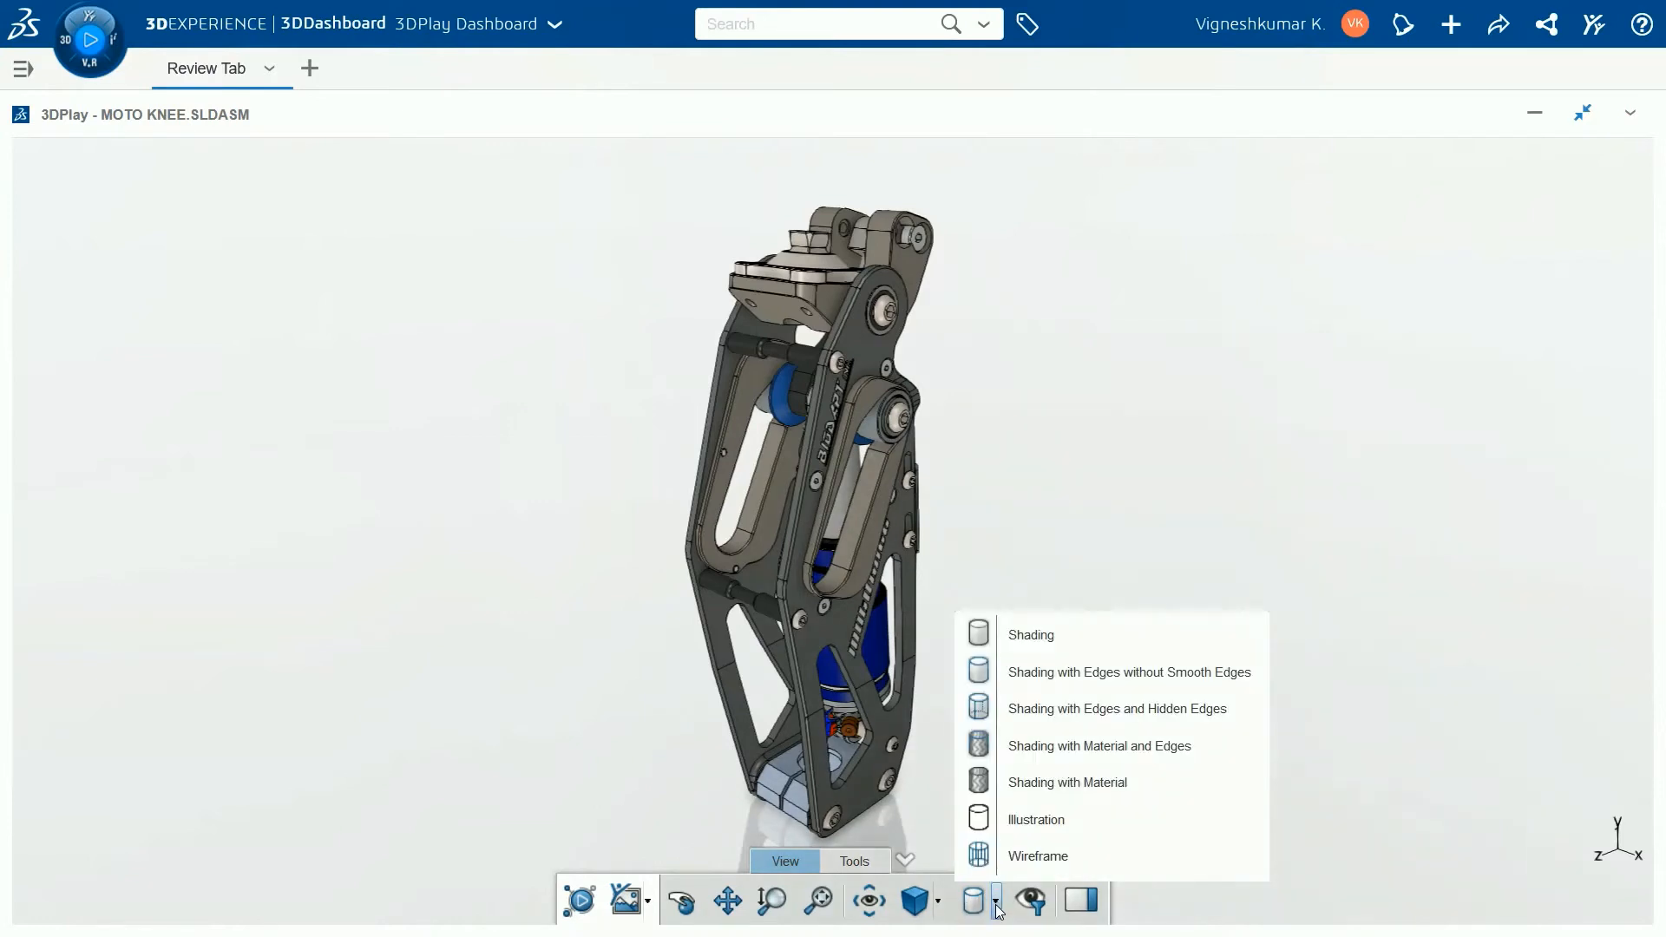
left_click(1007, 861)
left_click(998, 892)
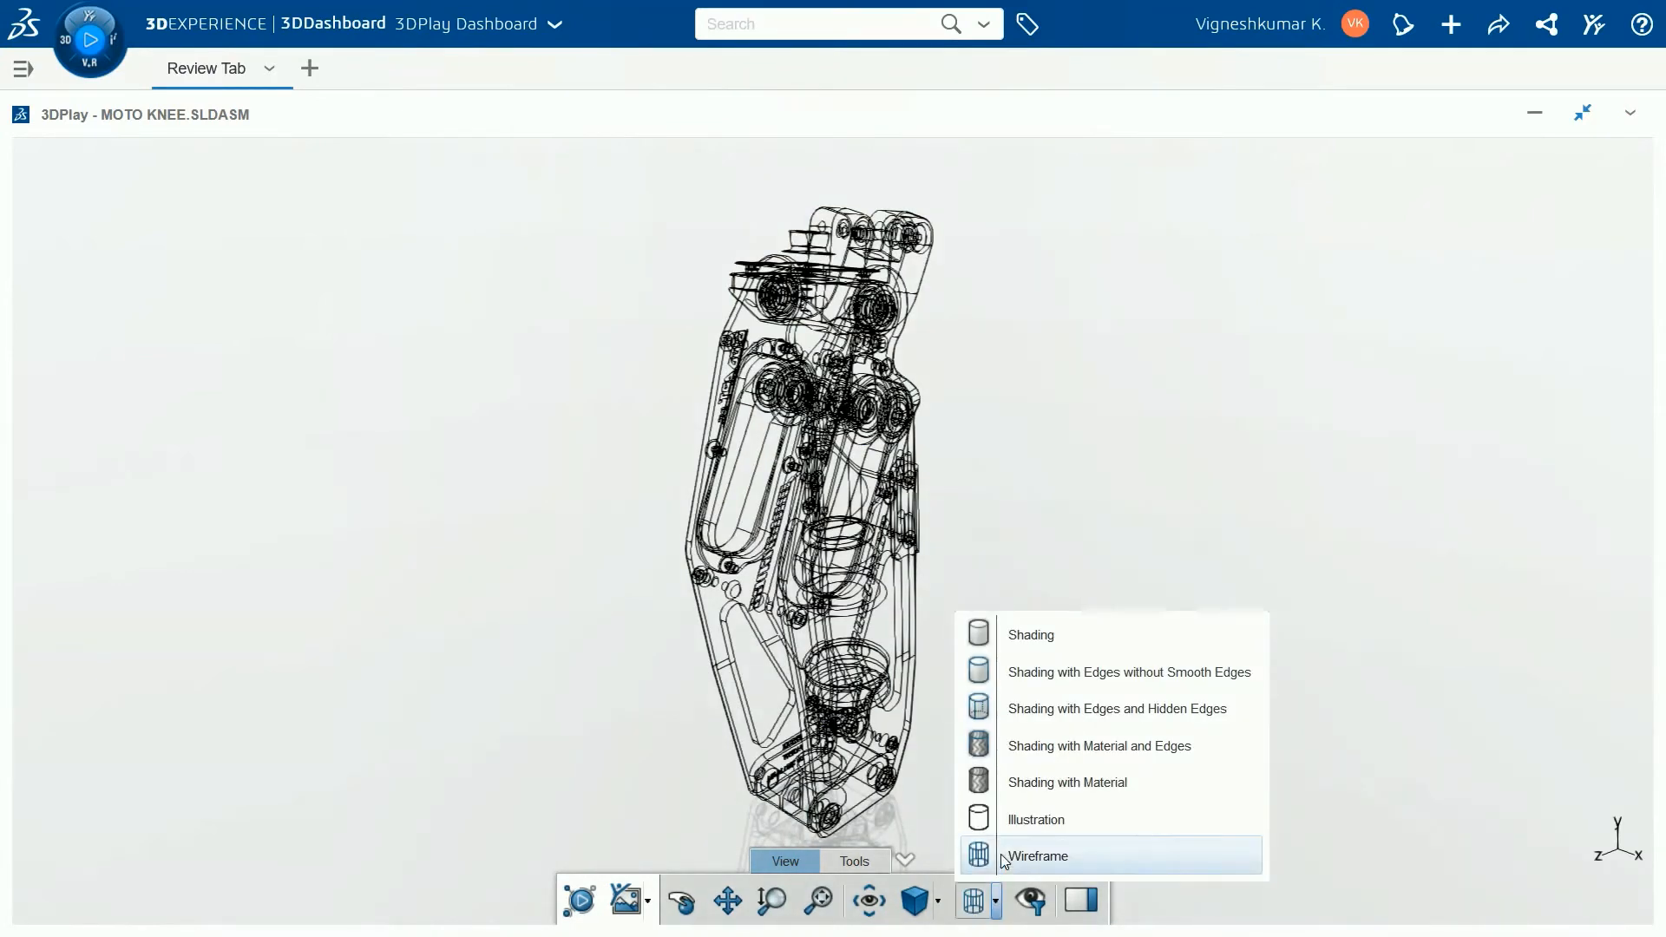
left_click(998, 821)
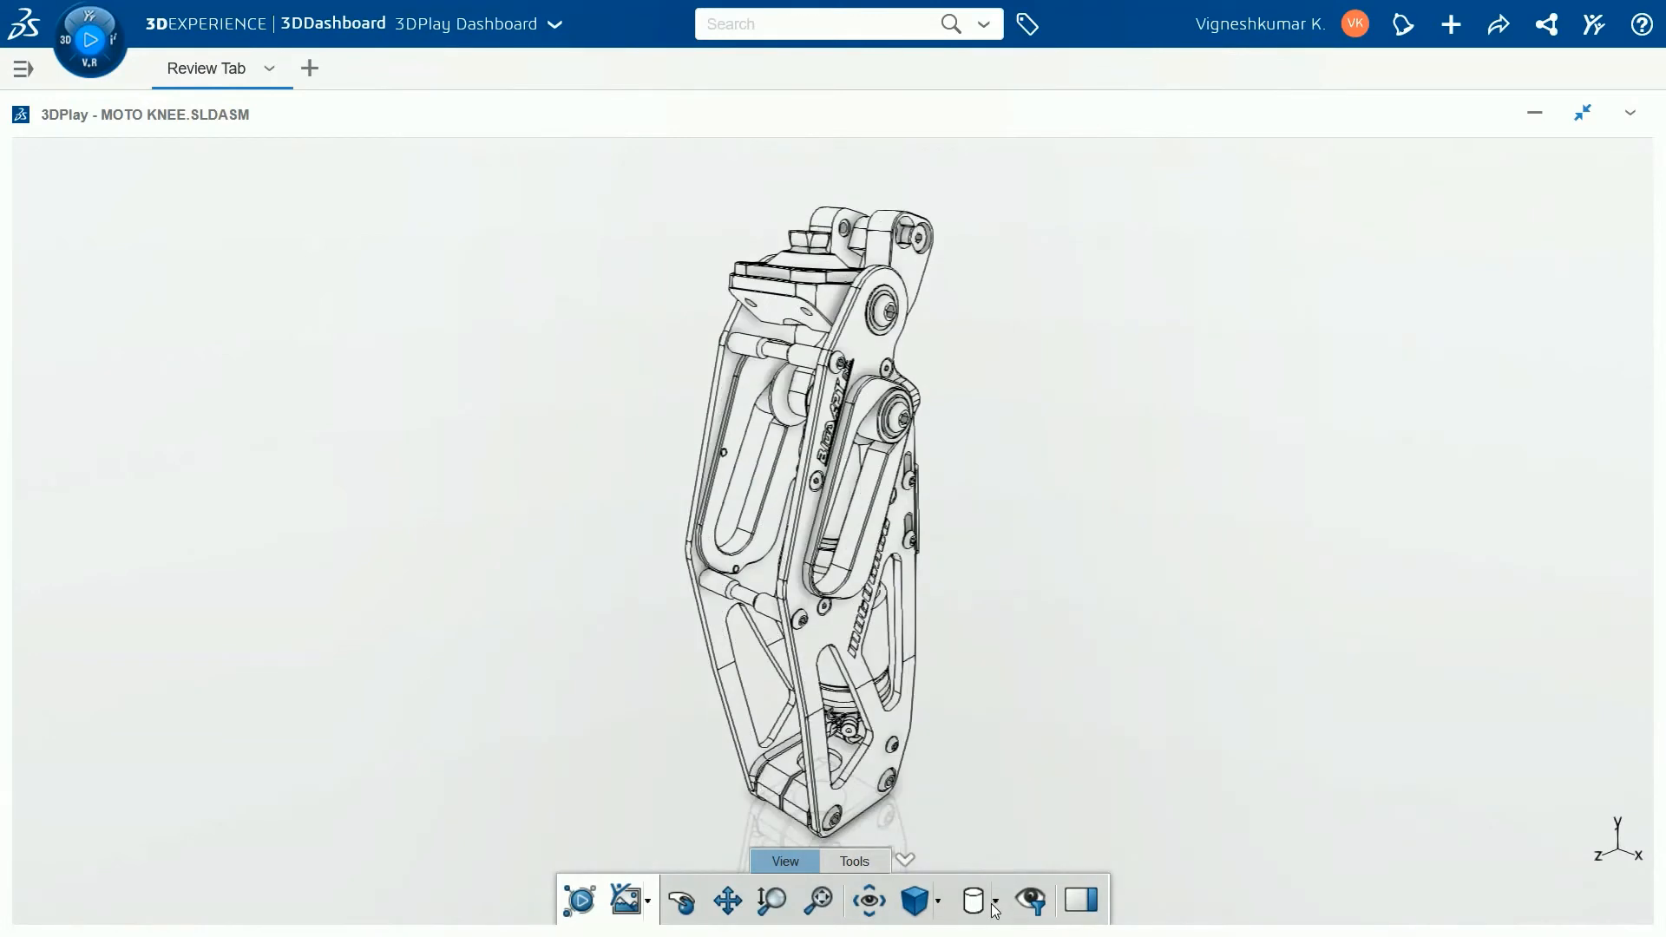
Display the knee assembly with Shading with Material and then with Shading with Material and Edges.
left_click(994, 904)
left_click(996, 785)
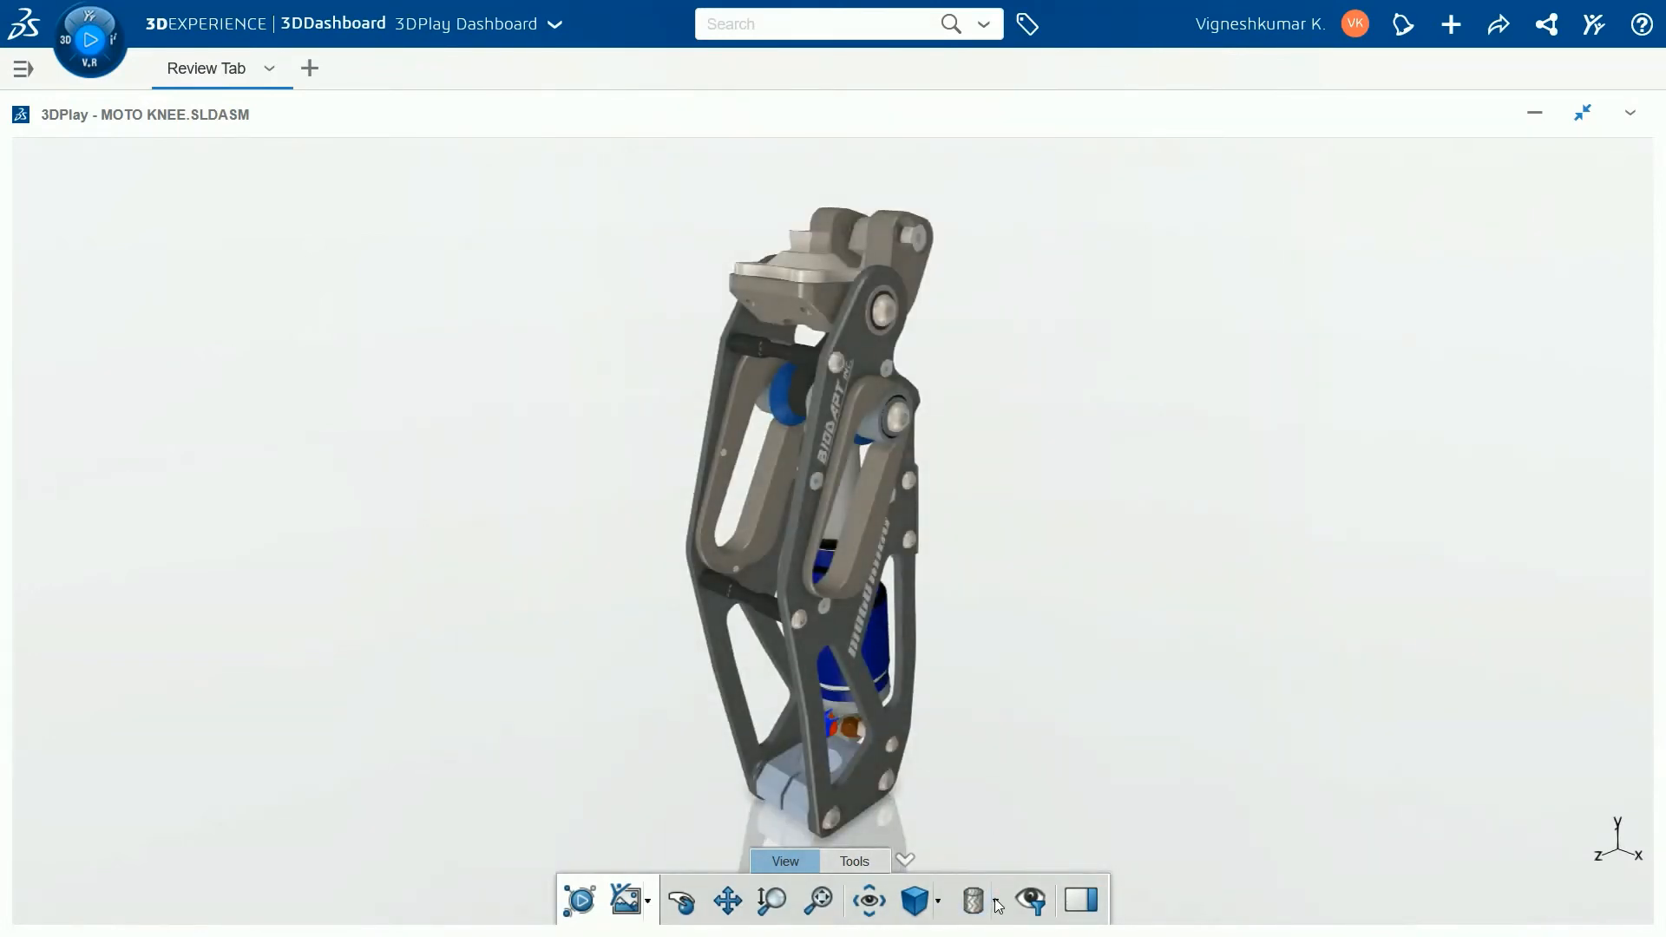
left_click(996, 904)
left_click(1021, 755)
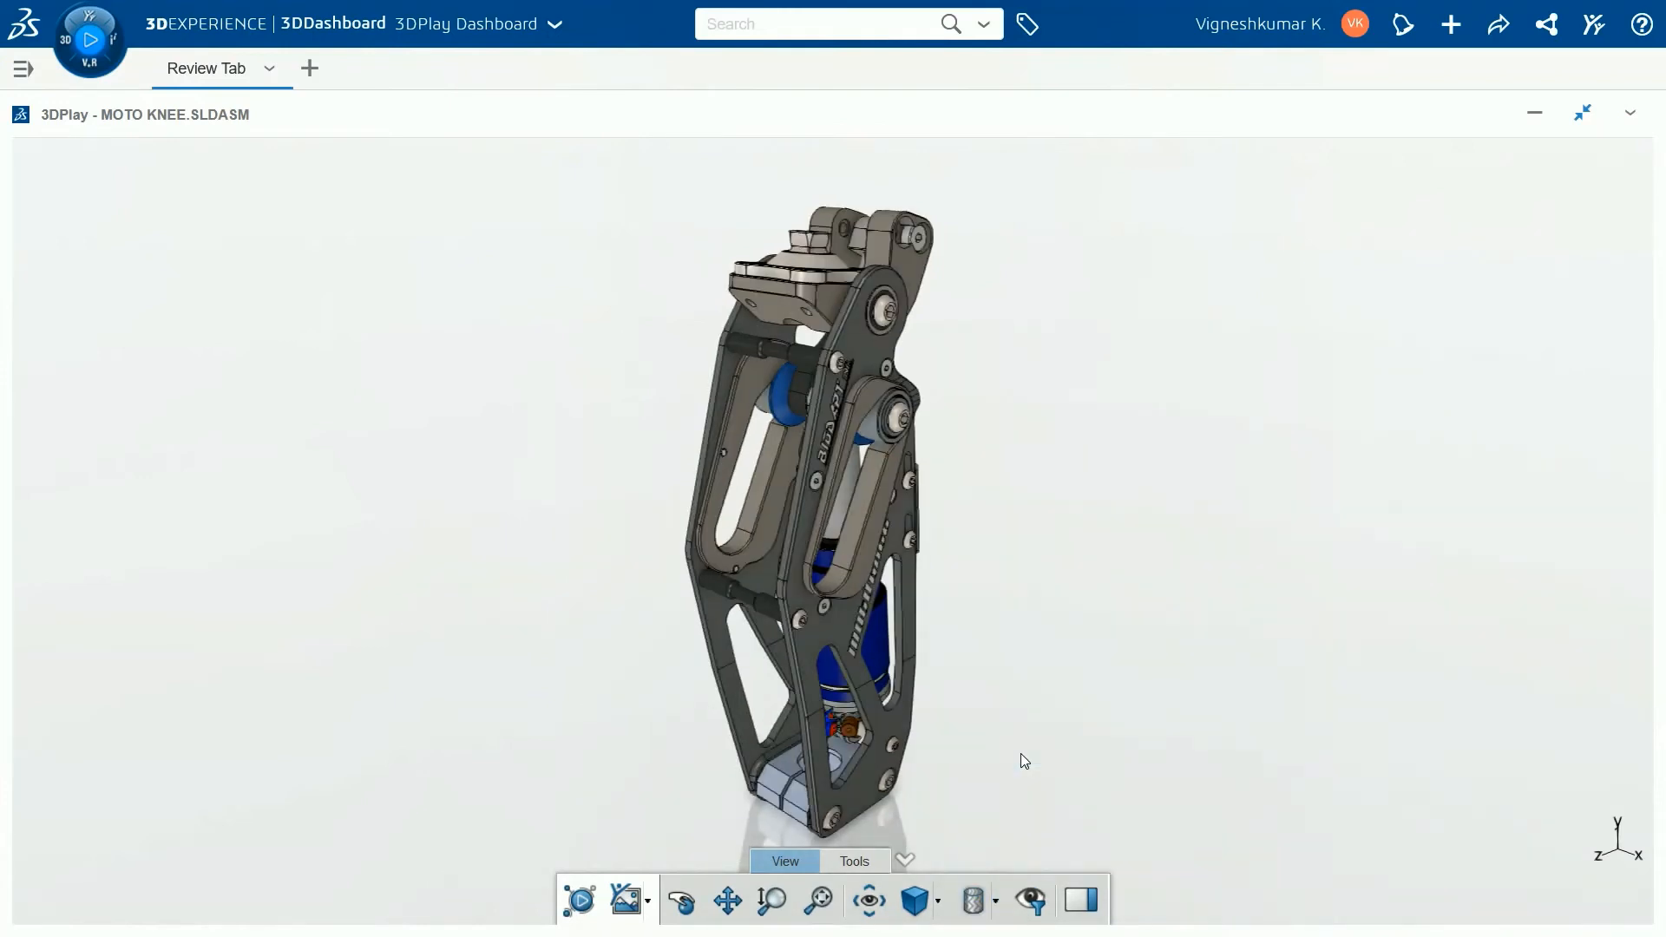
Display the knee assembly with Shading with Edges and Hidden Edges.
left_click(1002, 911)
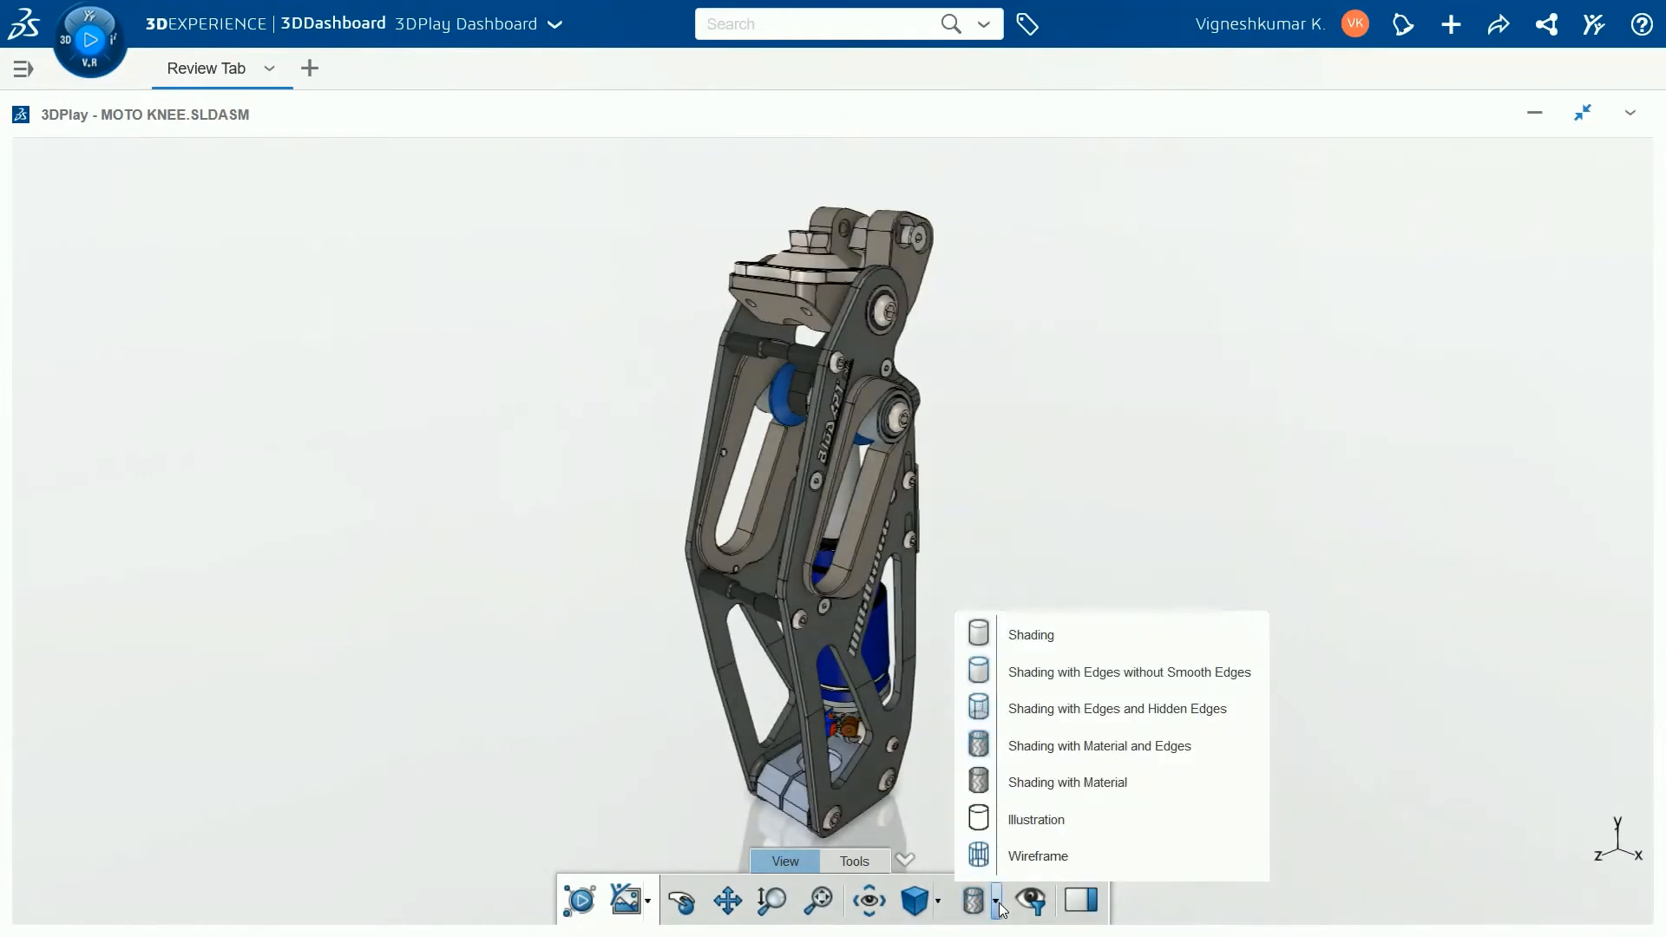
left_click(1037, 706)
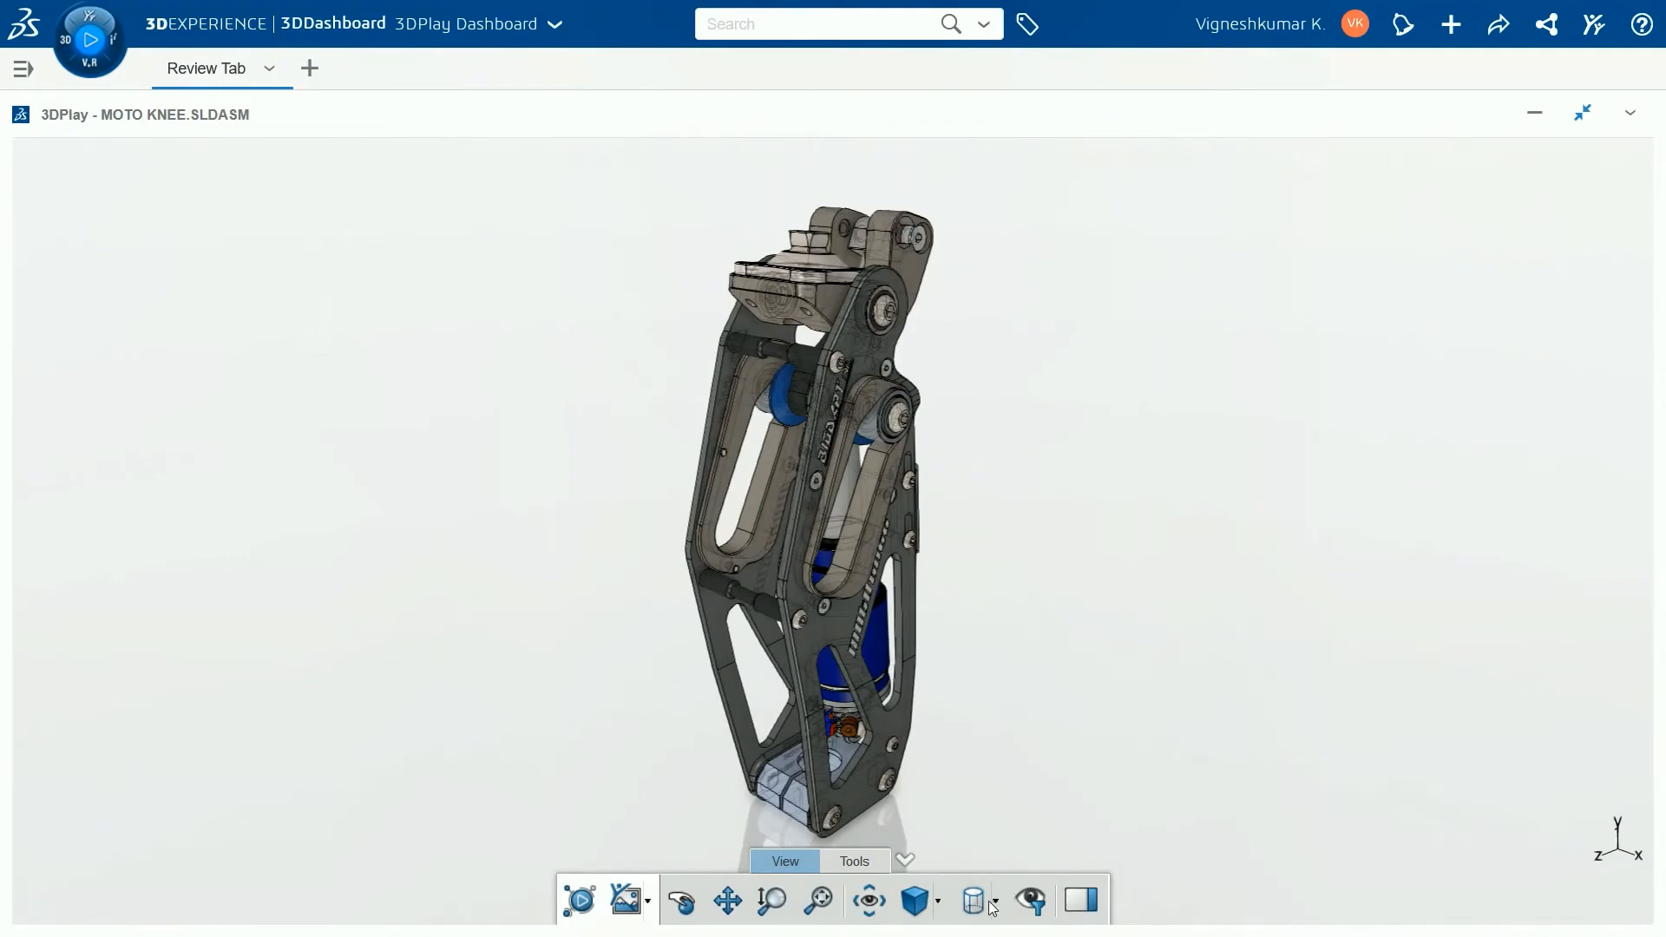
mouse_move(964, 727)
left_mouse_down()
mouse_move(1214, 708)
mouse_move(679, 807)
mouse_move(736, 857)
mouse_move(976, 719)
left_mouse_up()
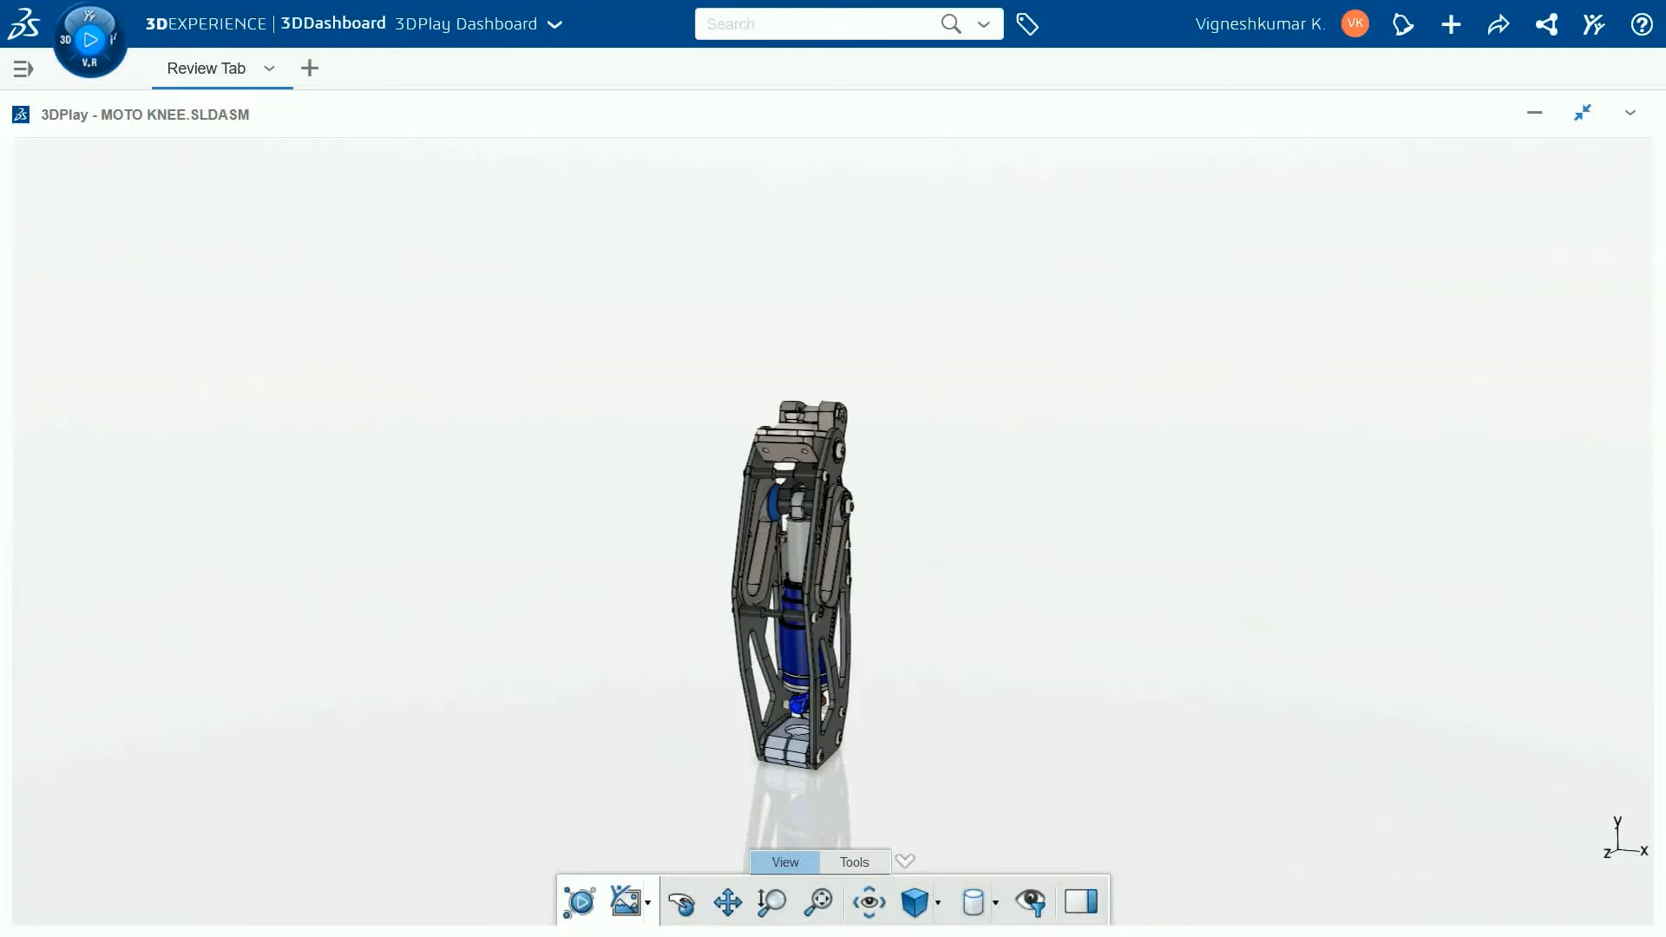
Open the freehand and text markup tools for the knee assembly and bring back the hidden command bar.
left_click(855, 862)
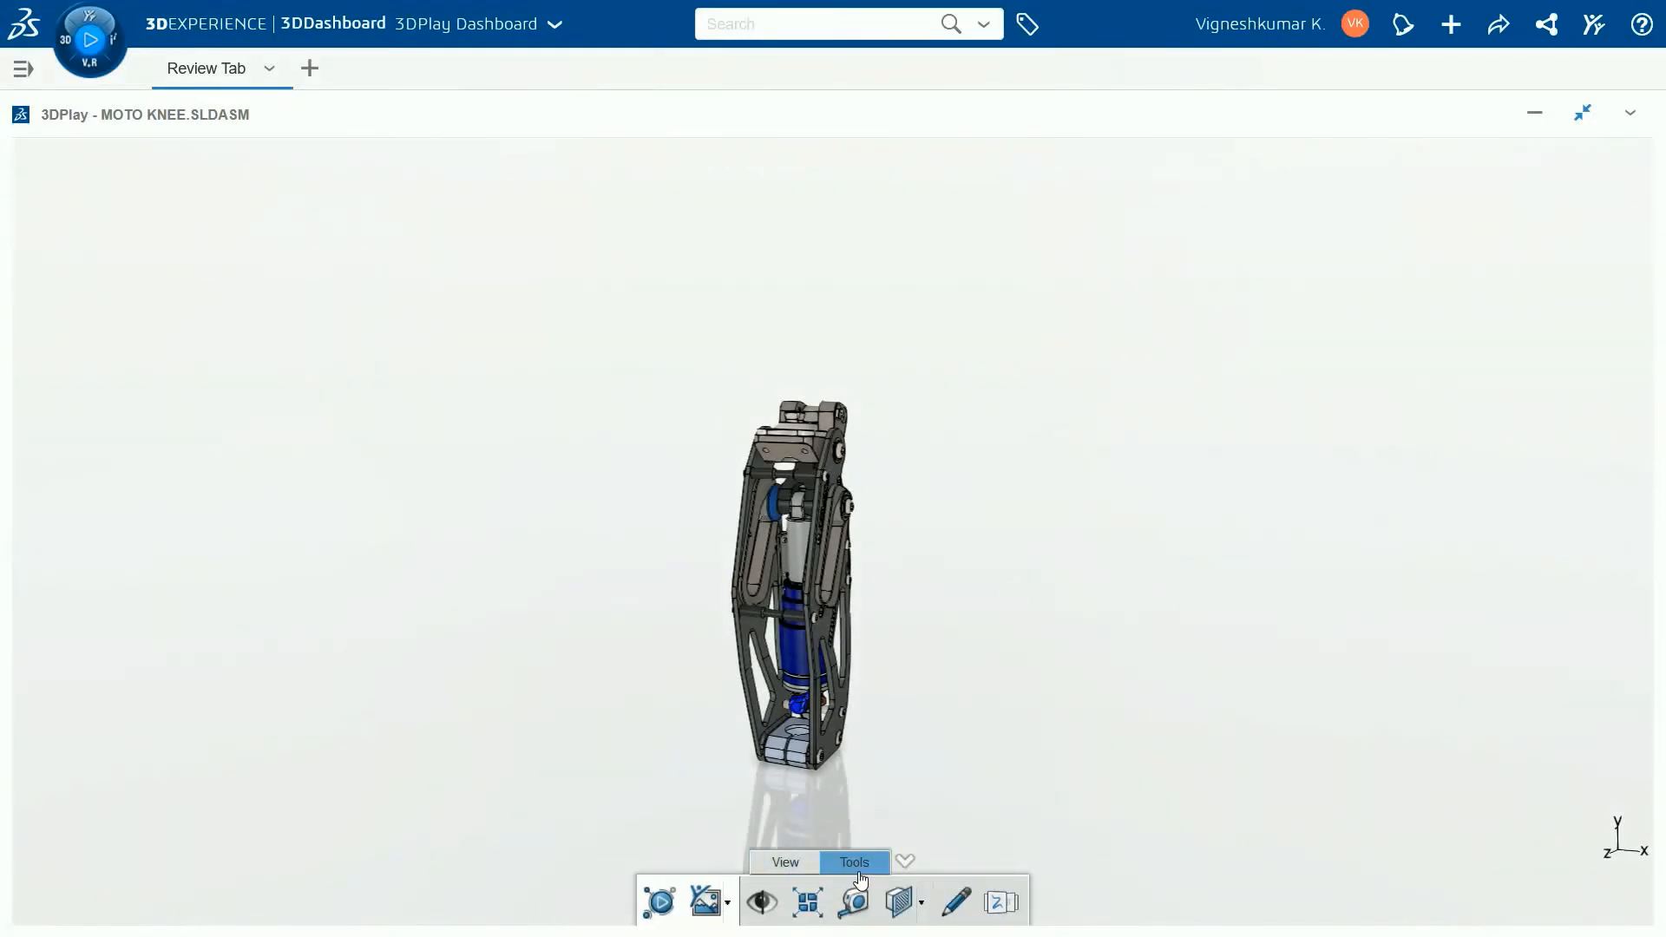
left_click(949, 903)
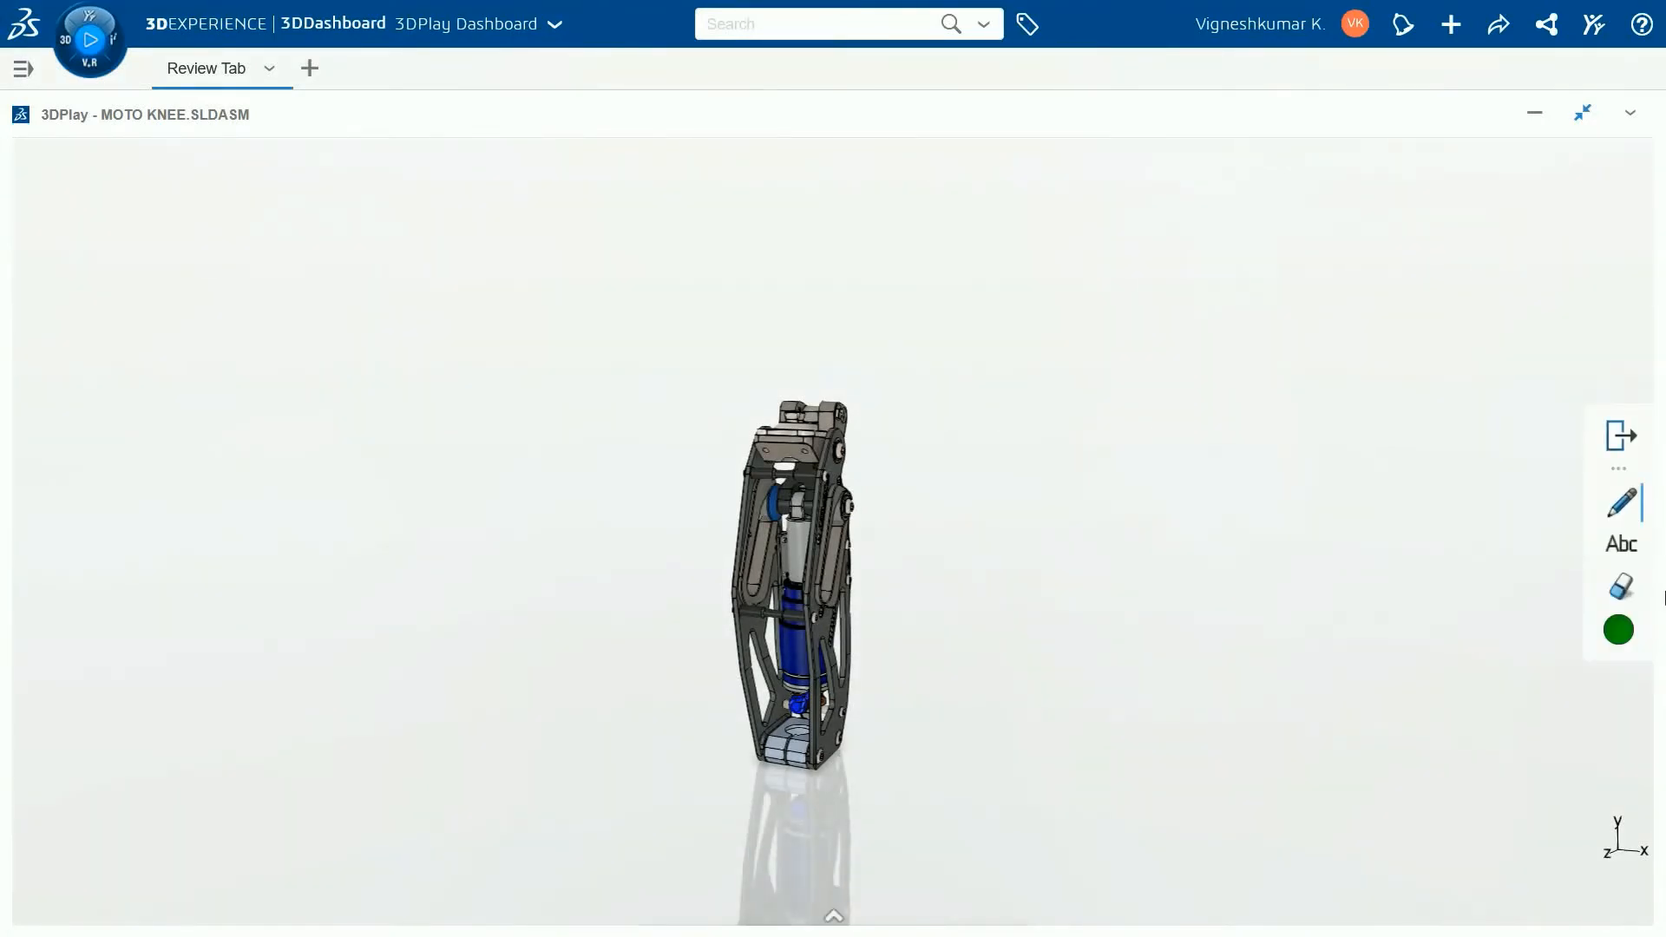
left_click(835, 916)
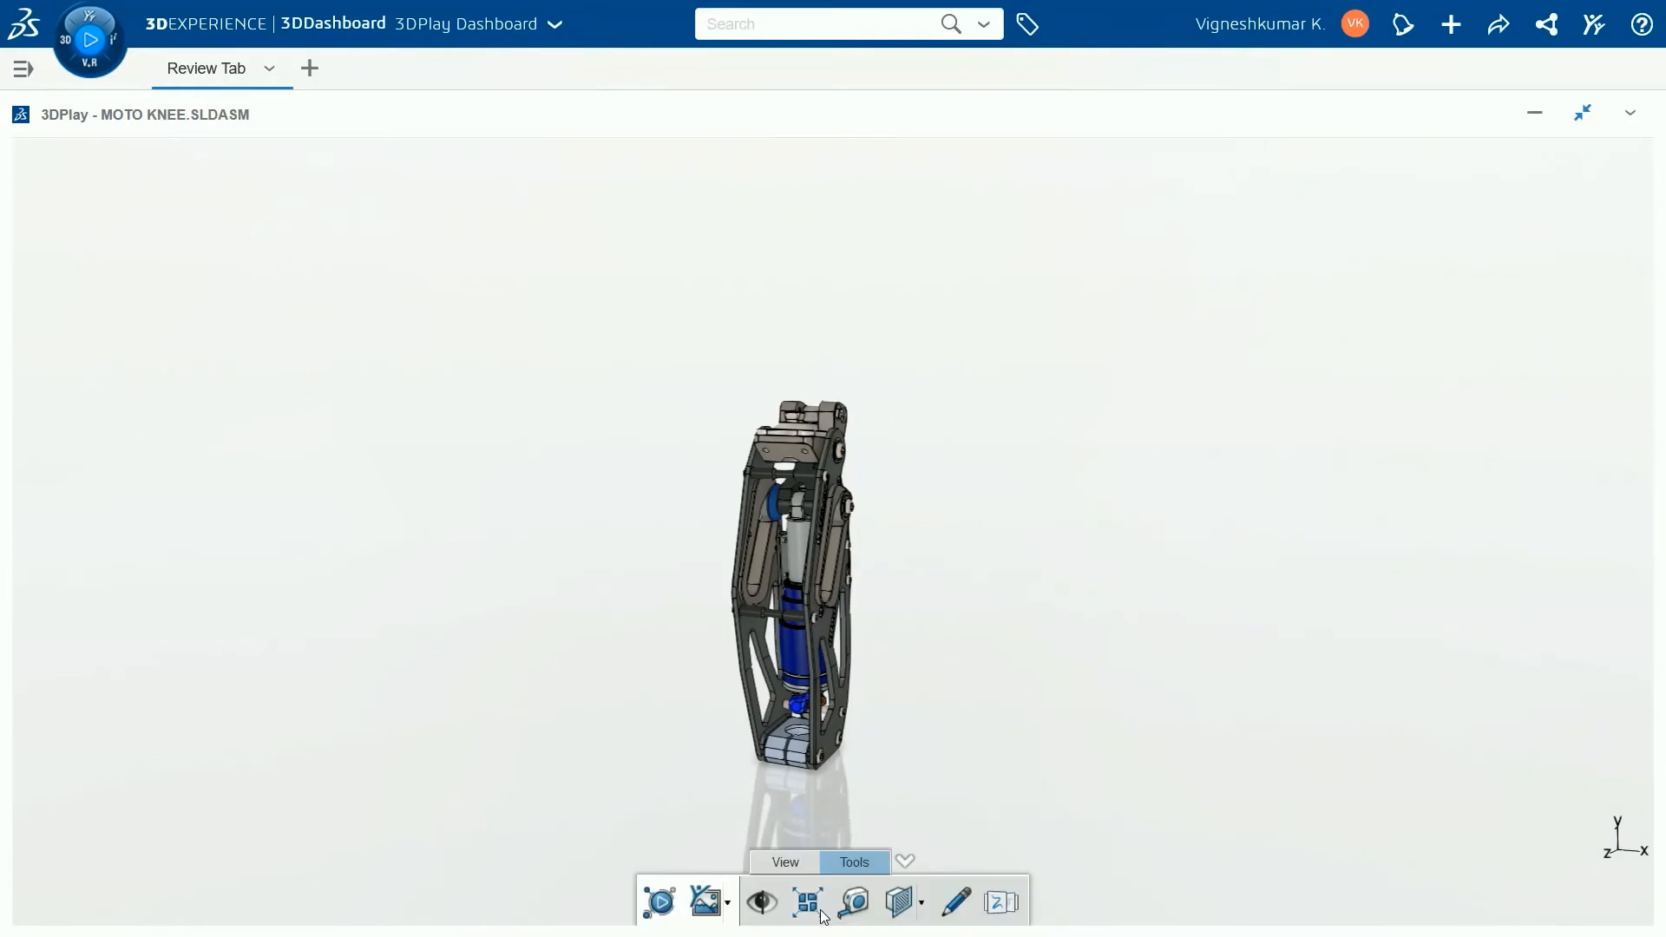
Turn on the standard-view navigation and step around the knee assembly's sides to examine the part labels on each view.
left_click(786, 863)
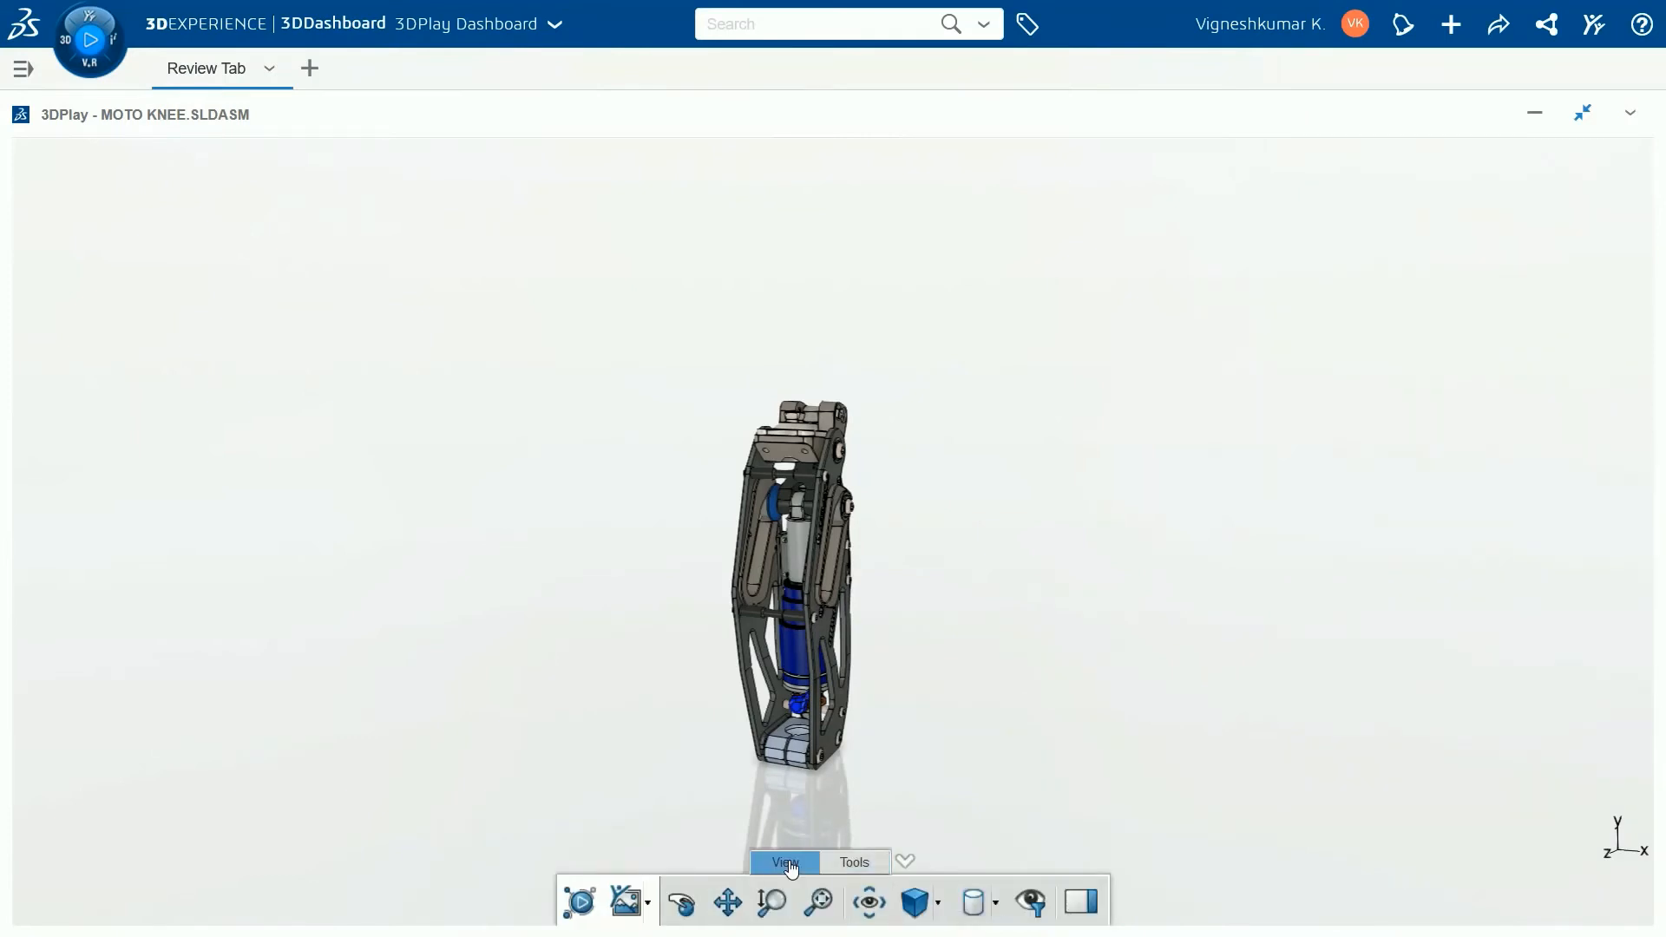
left_click(882, 917)
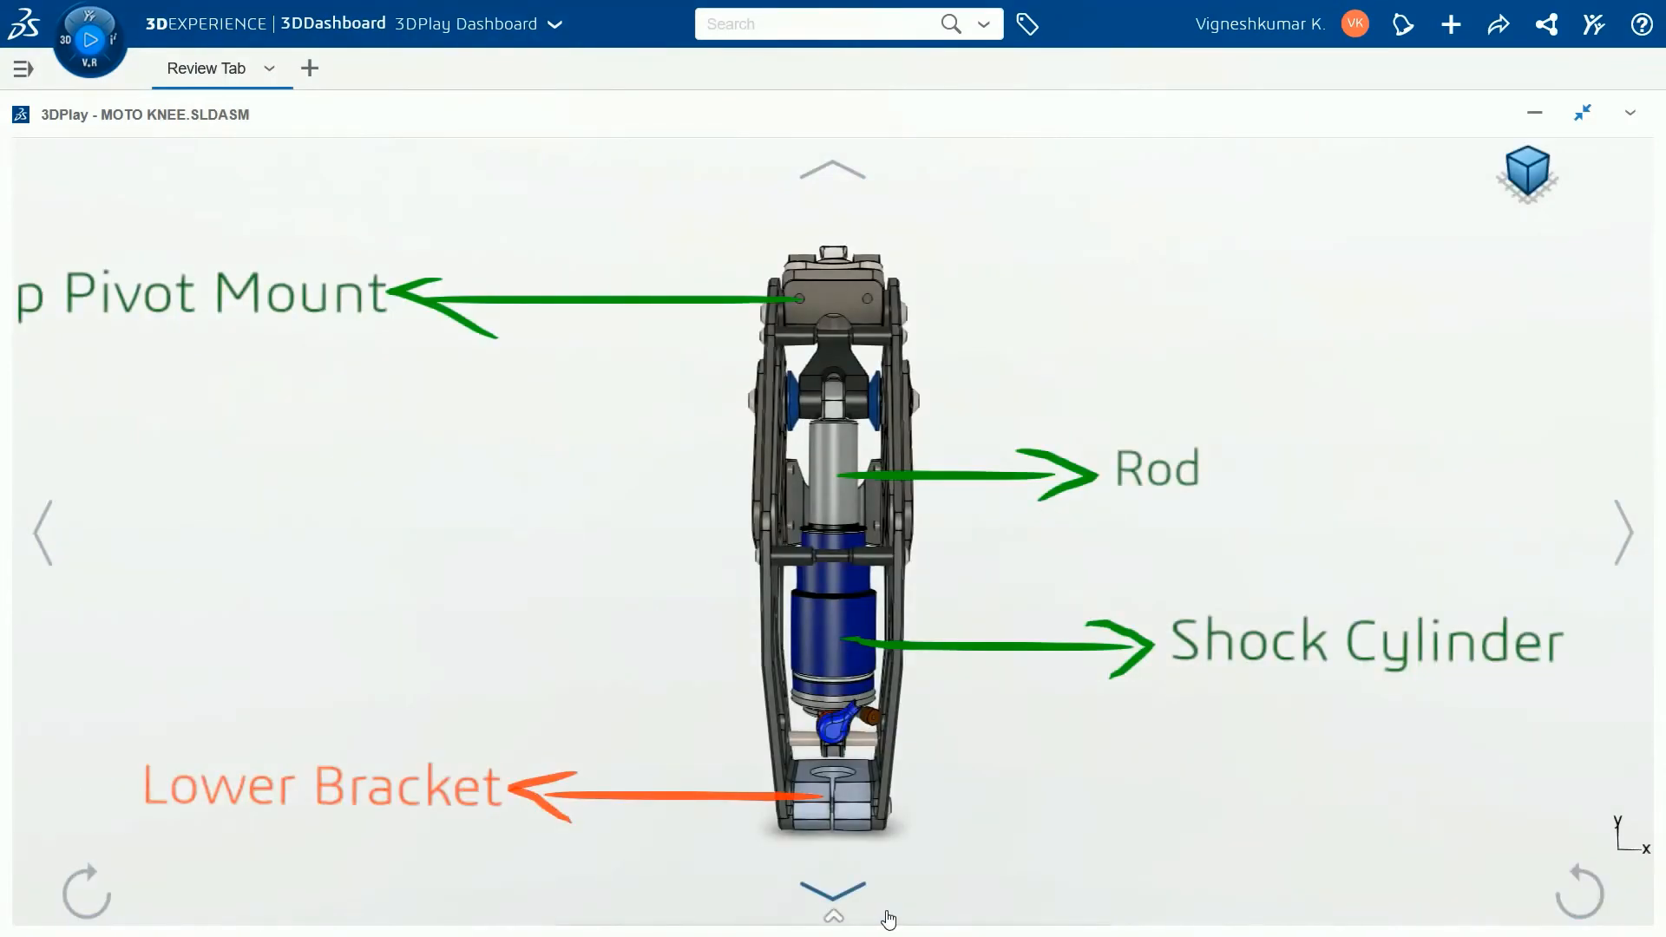
left_click(1648, 539)
left_click(1648, 543)
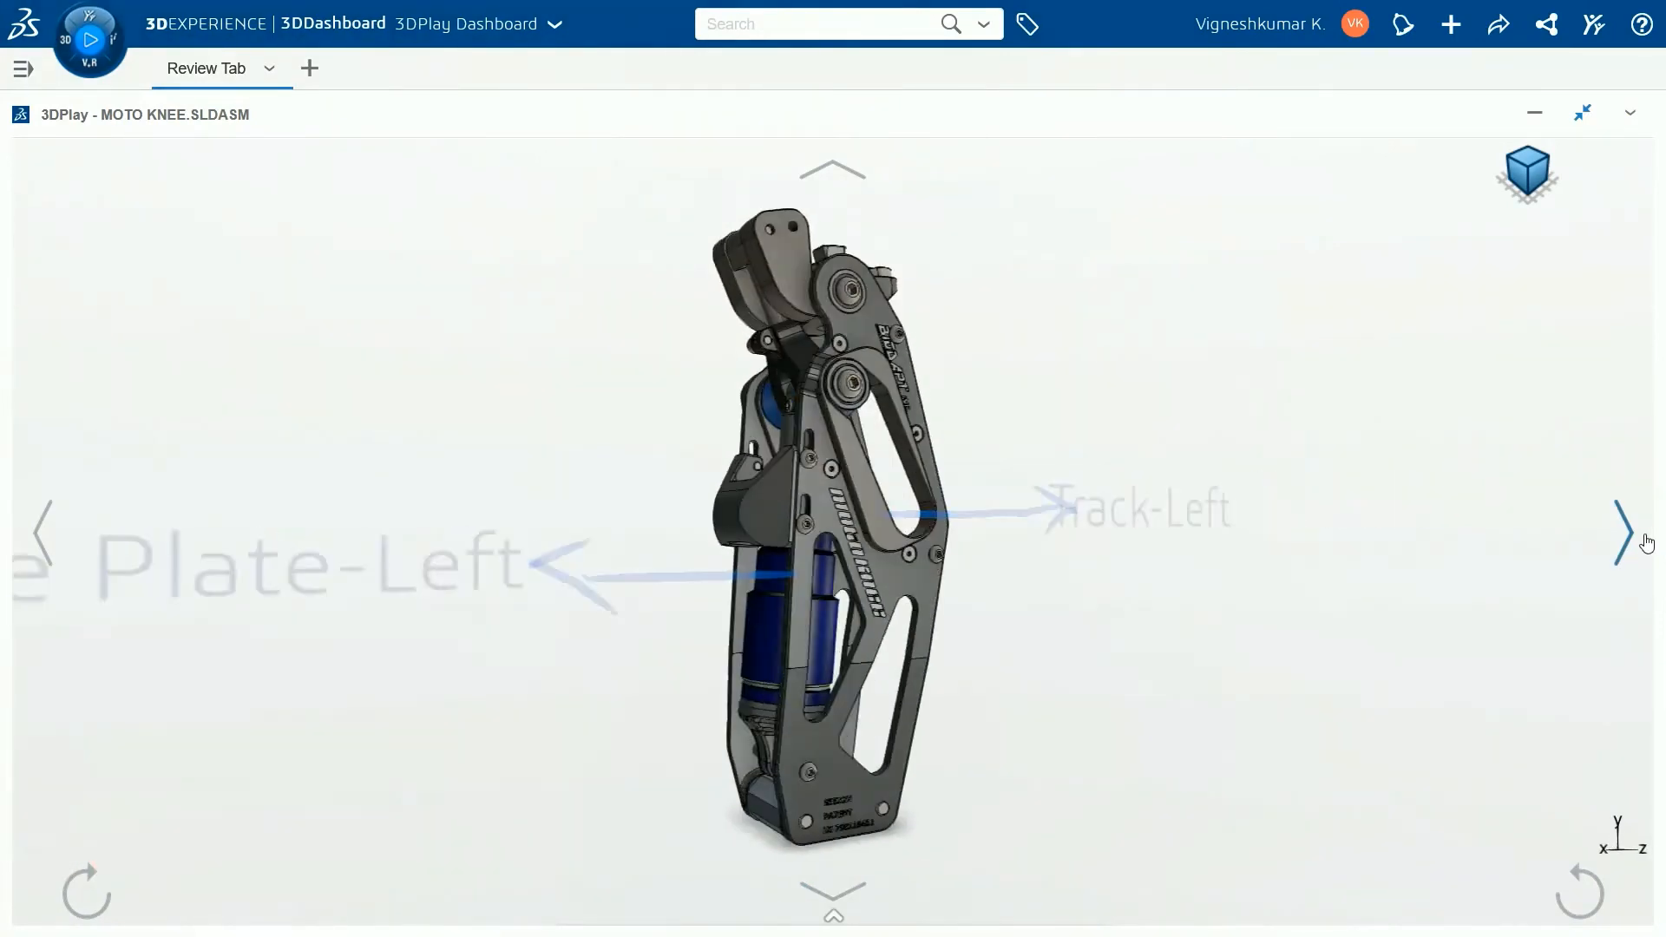
left_click(1647, 544)
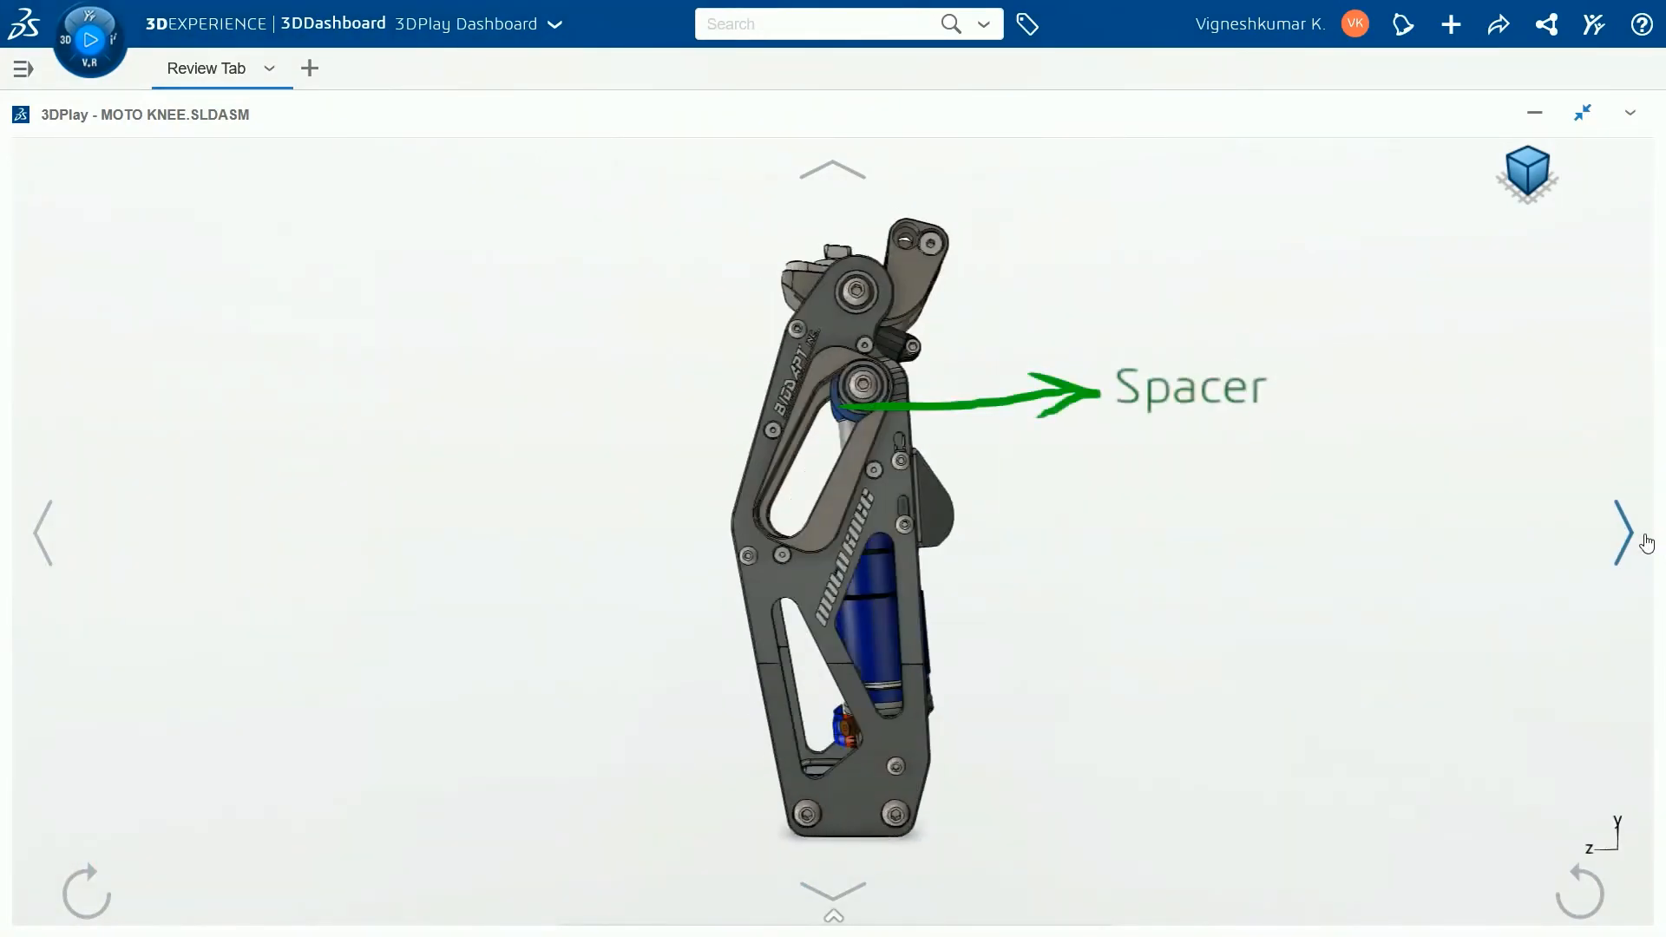
Examine the knee assembly in its isometric view and step around its top, side and bottom views.
left_click(1535, 195)
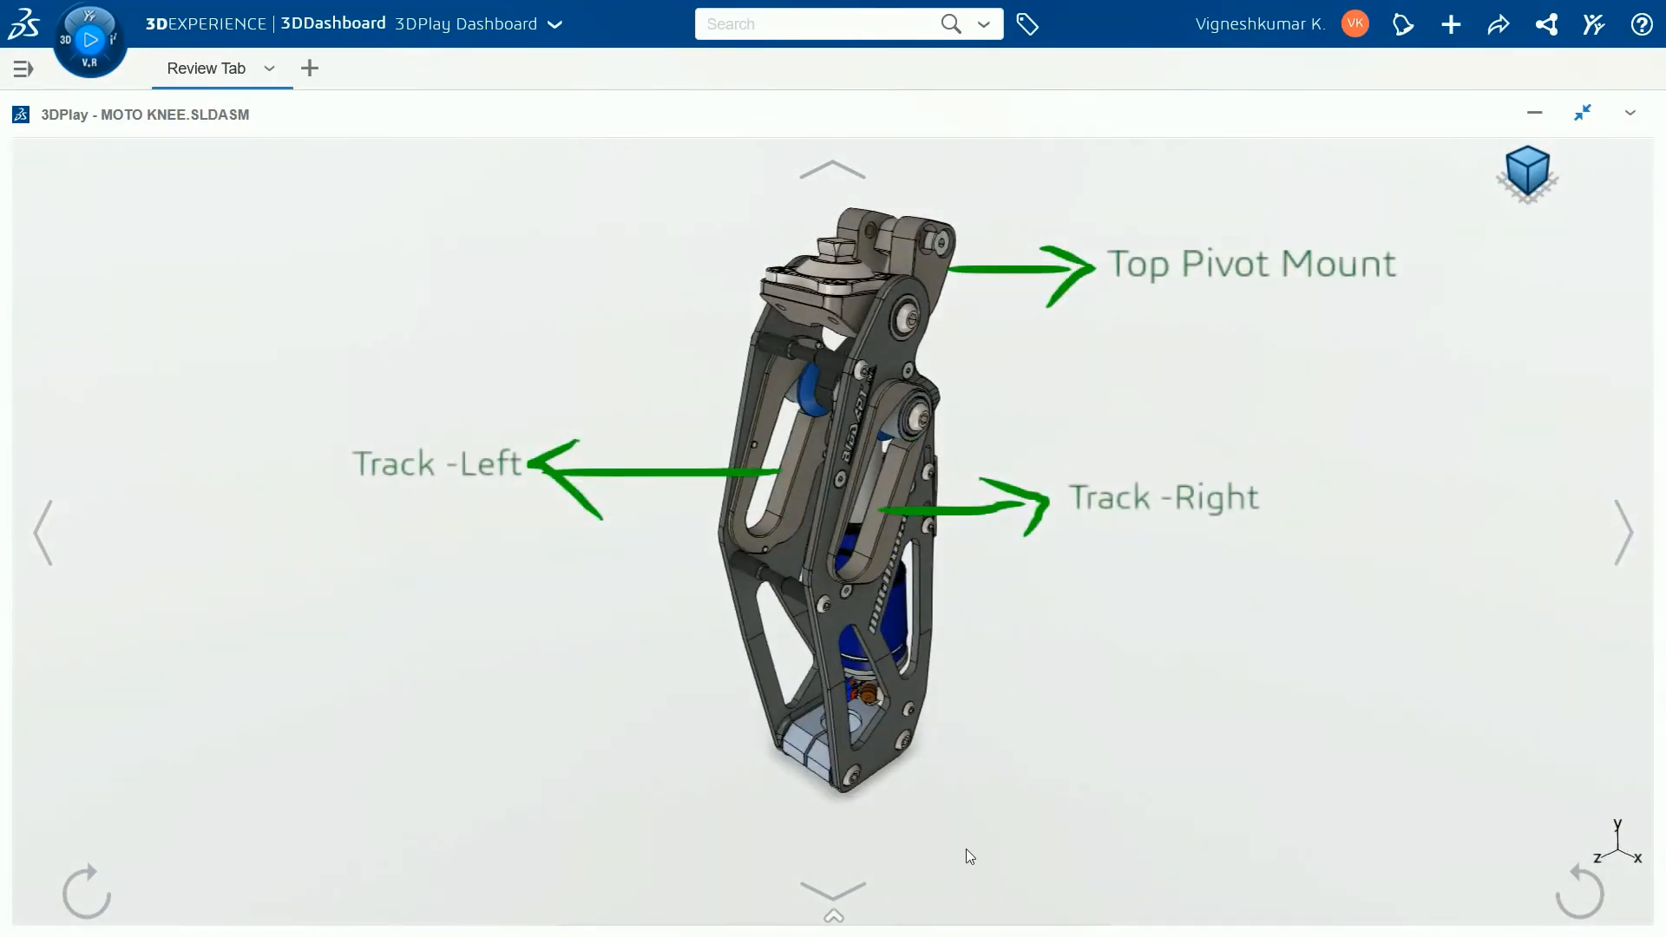
left_click(856, 901)
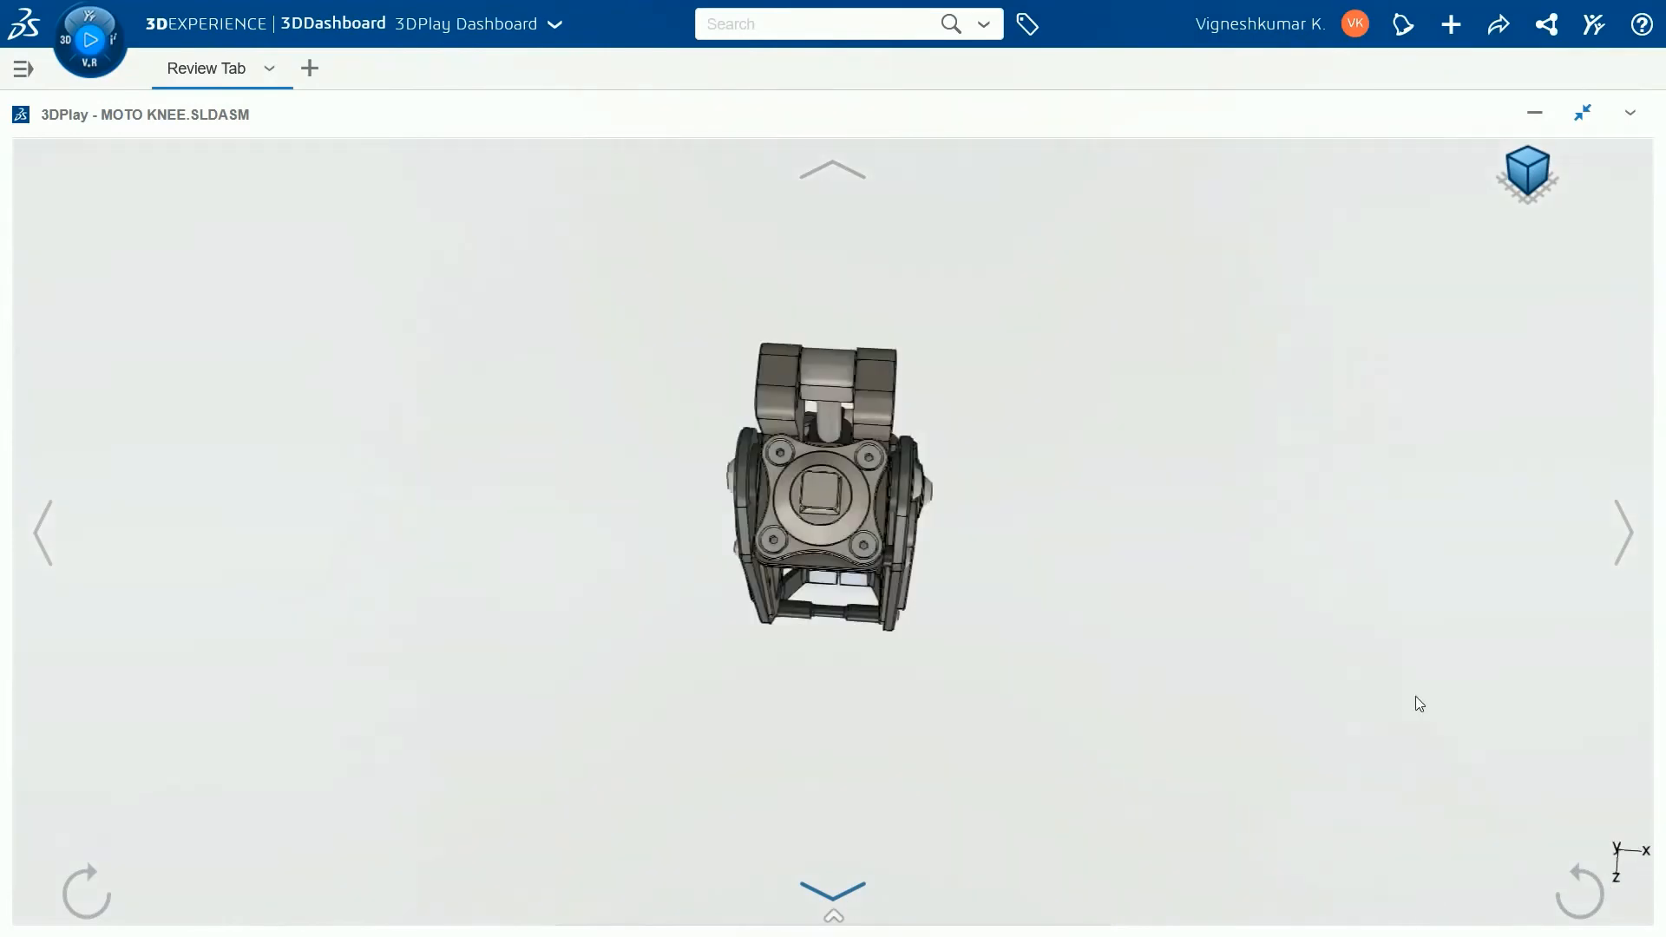
left_click(45, 541)
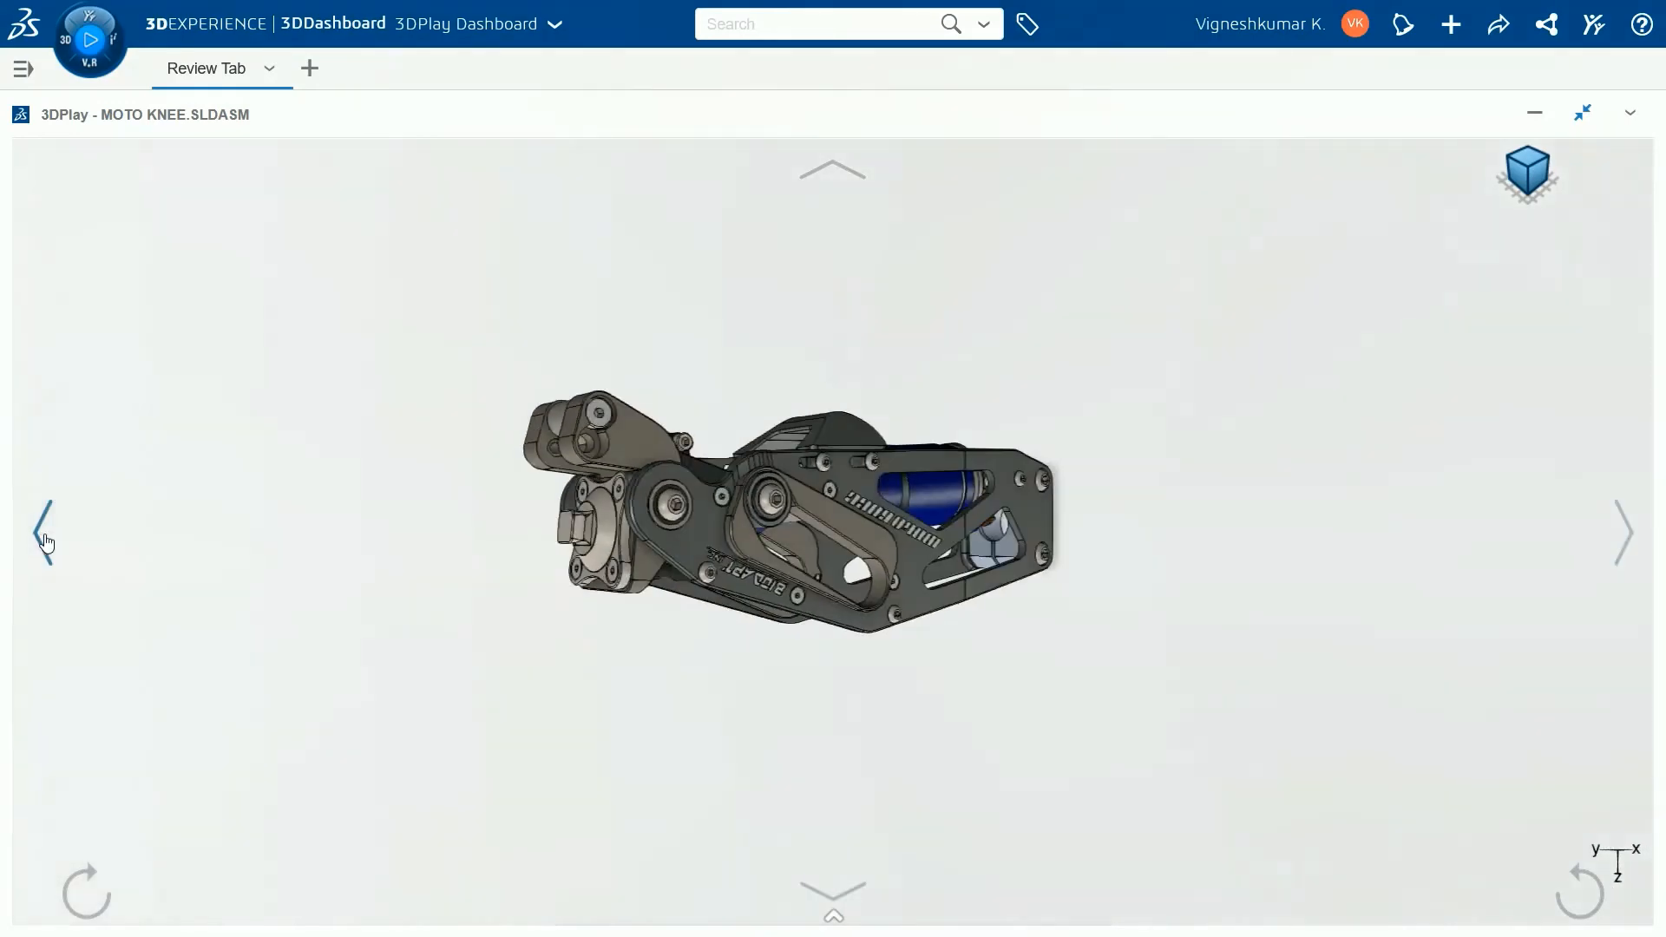
left_click(45, 541)
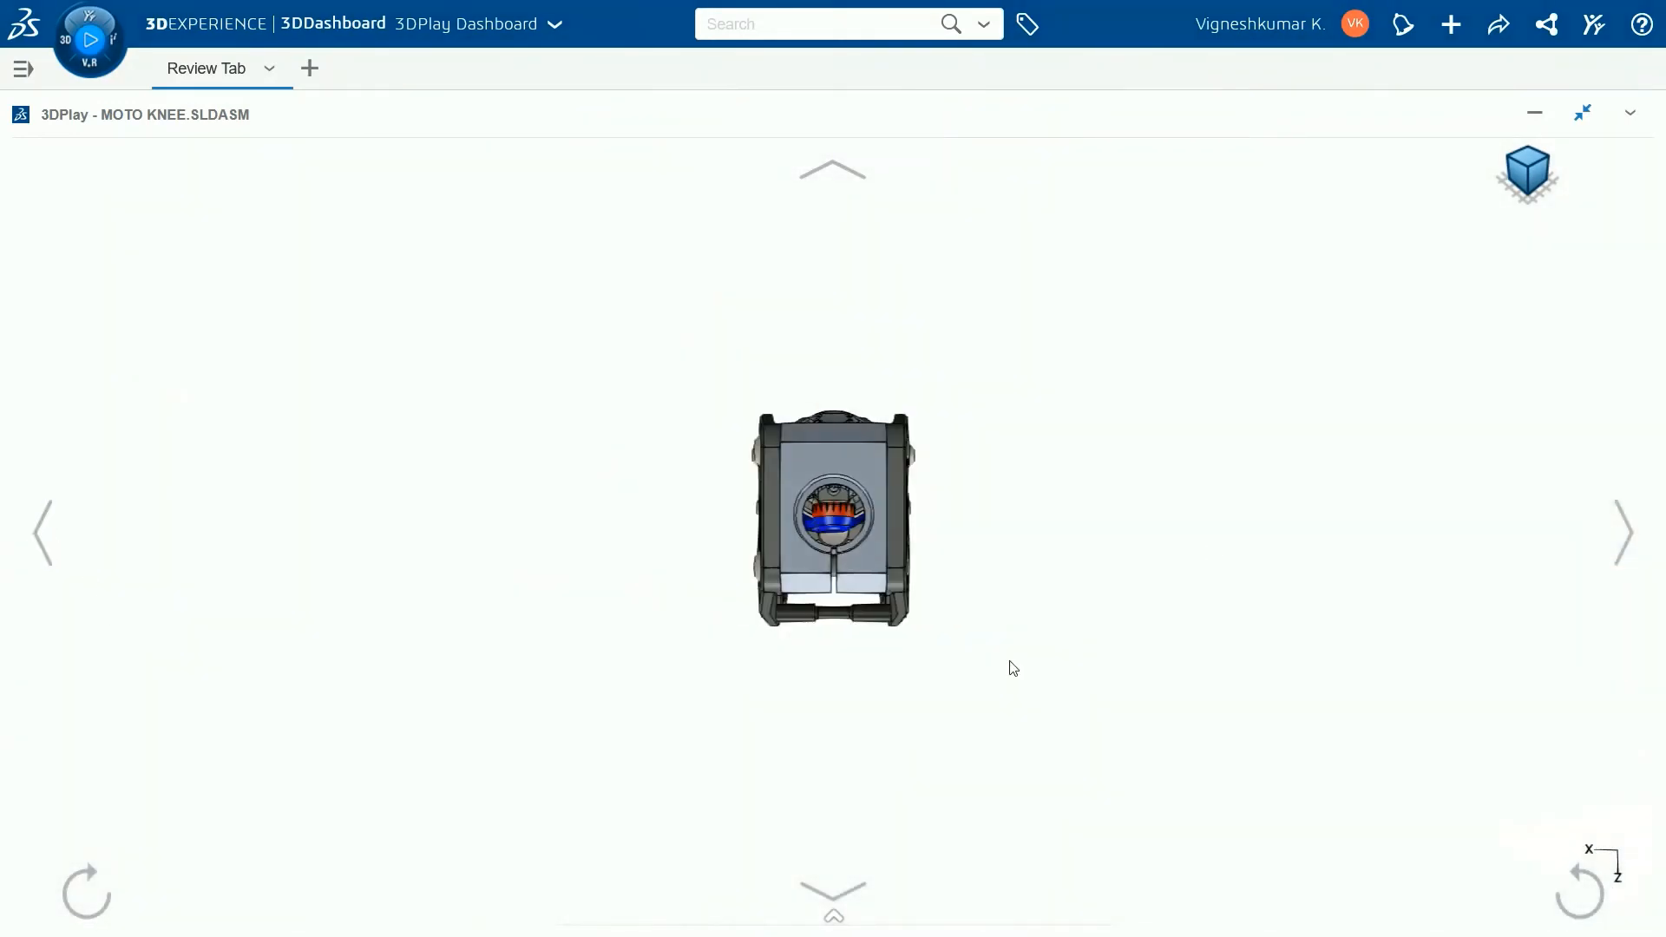
left_click(862, 897)
left_click(863, 899)
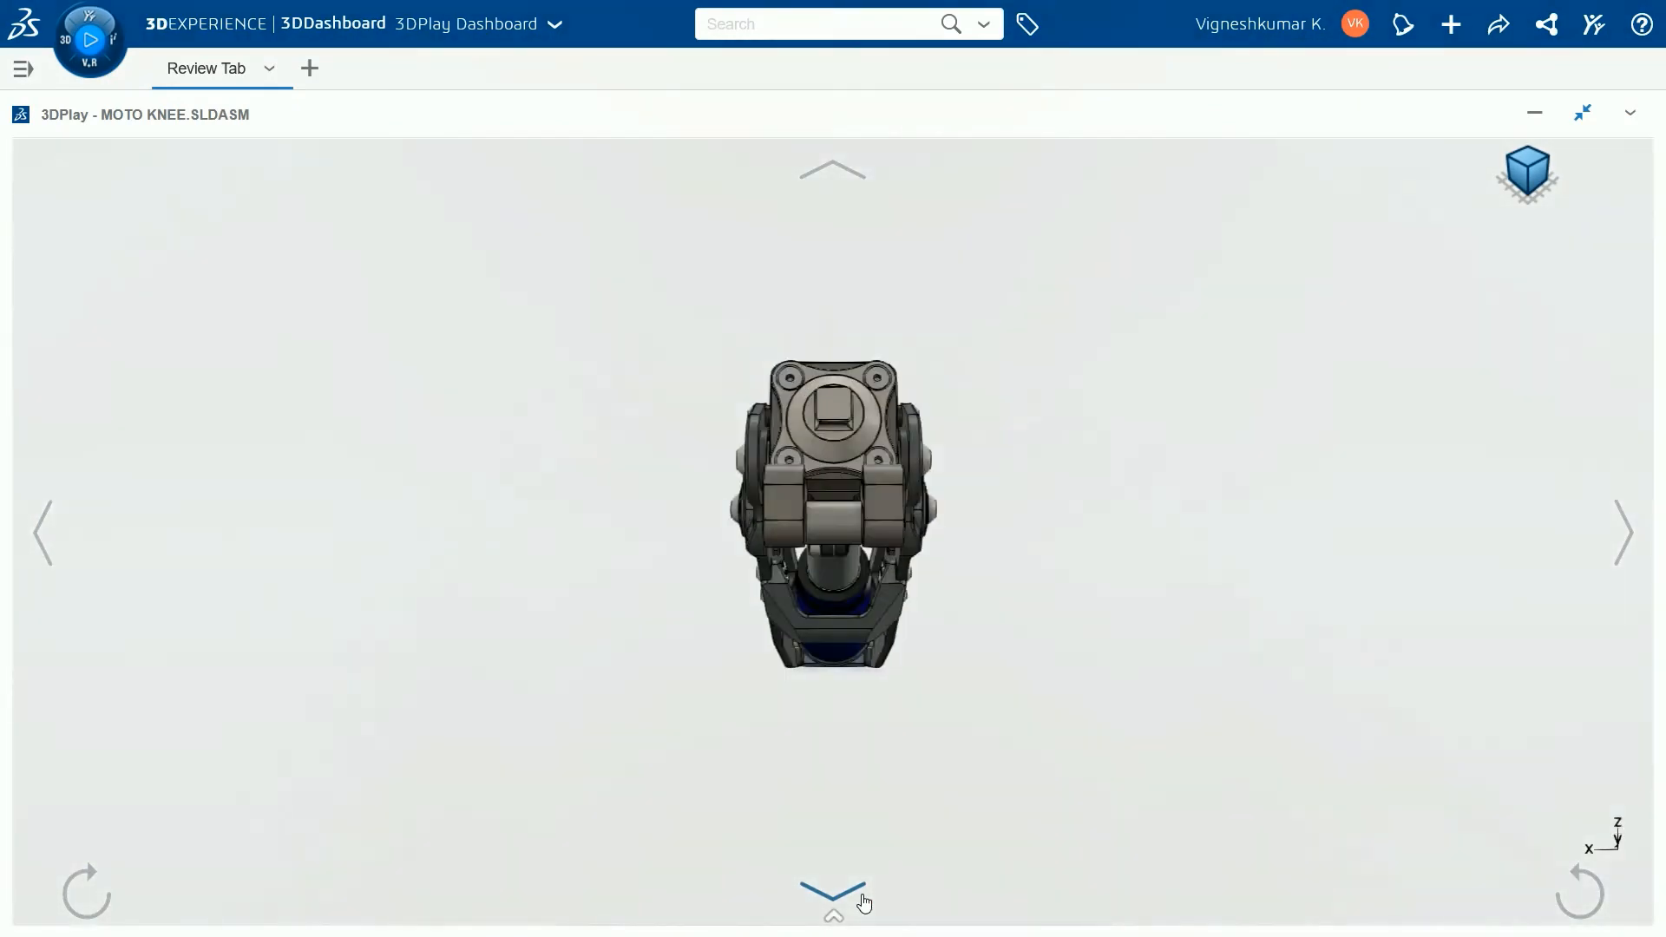
left_click(1544, 176)
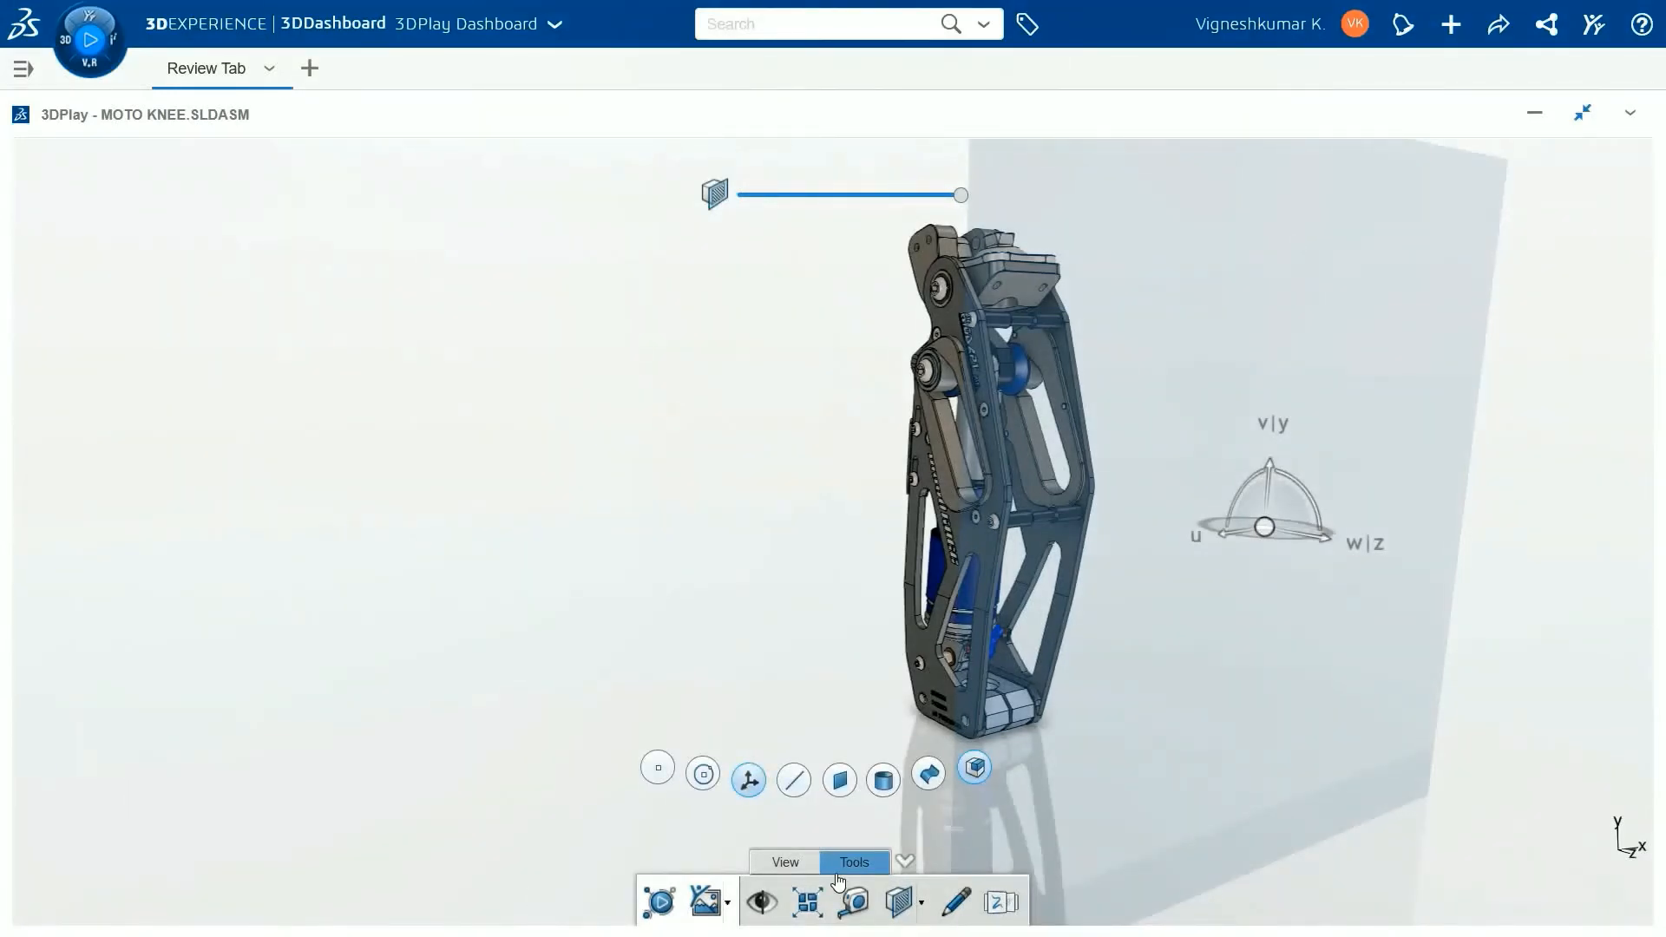
Cut the knee assembly open by moving the section plane from the model's edge to about its middle.
left_click(1220, 707)
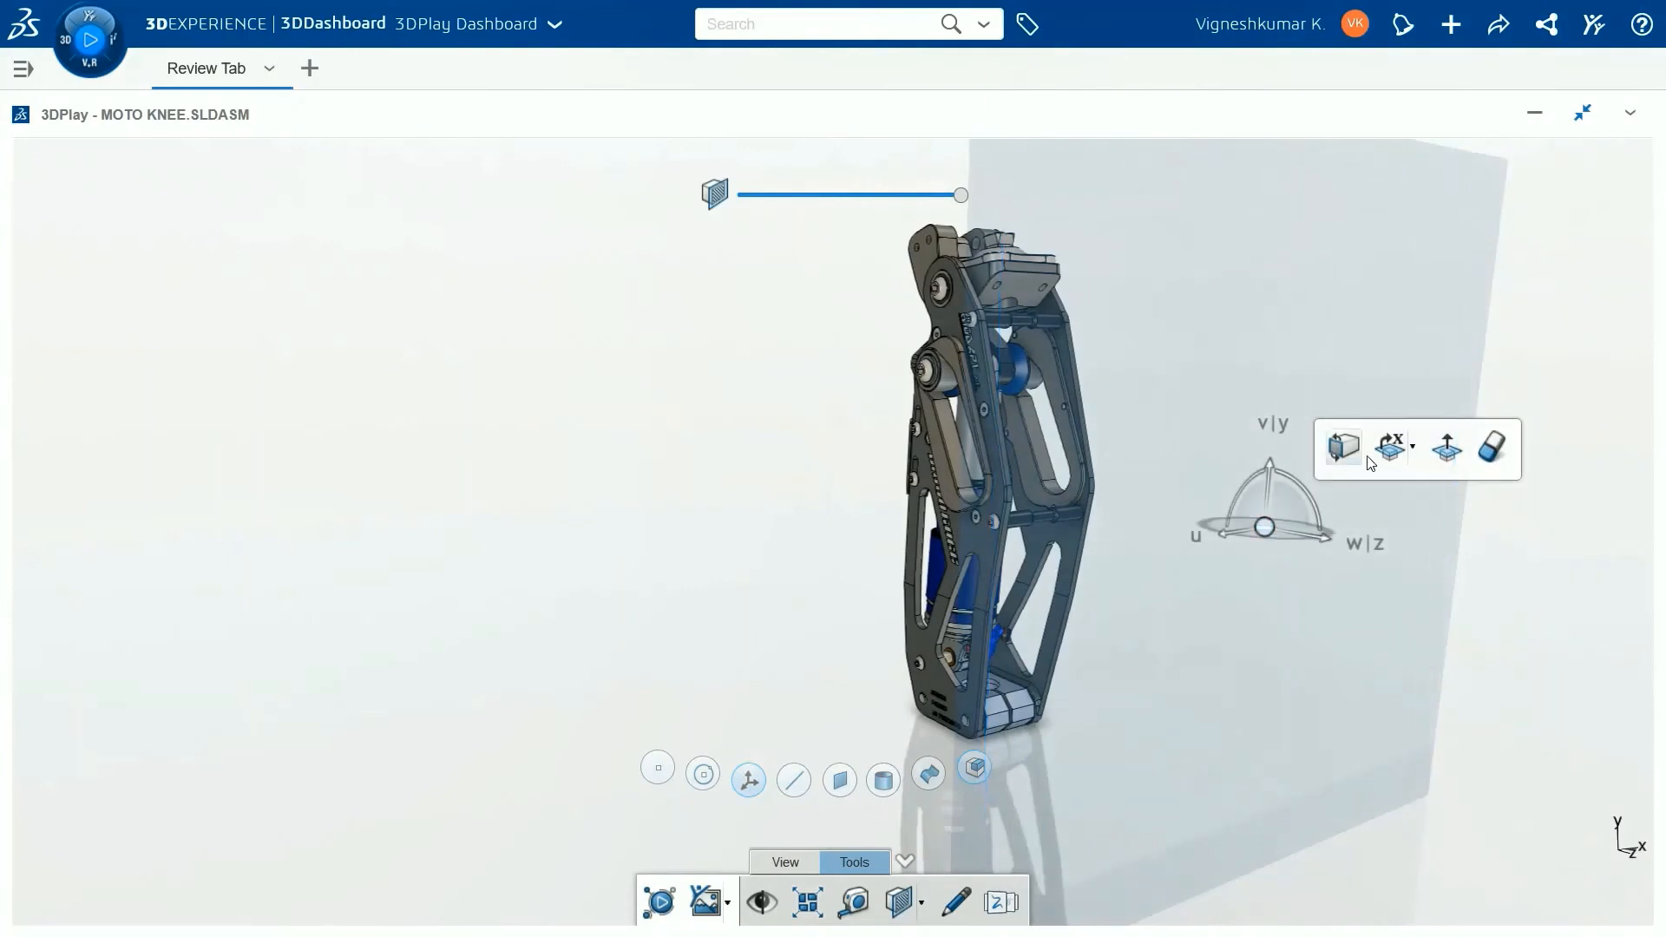
left_click(1412, 447)
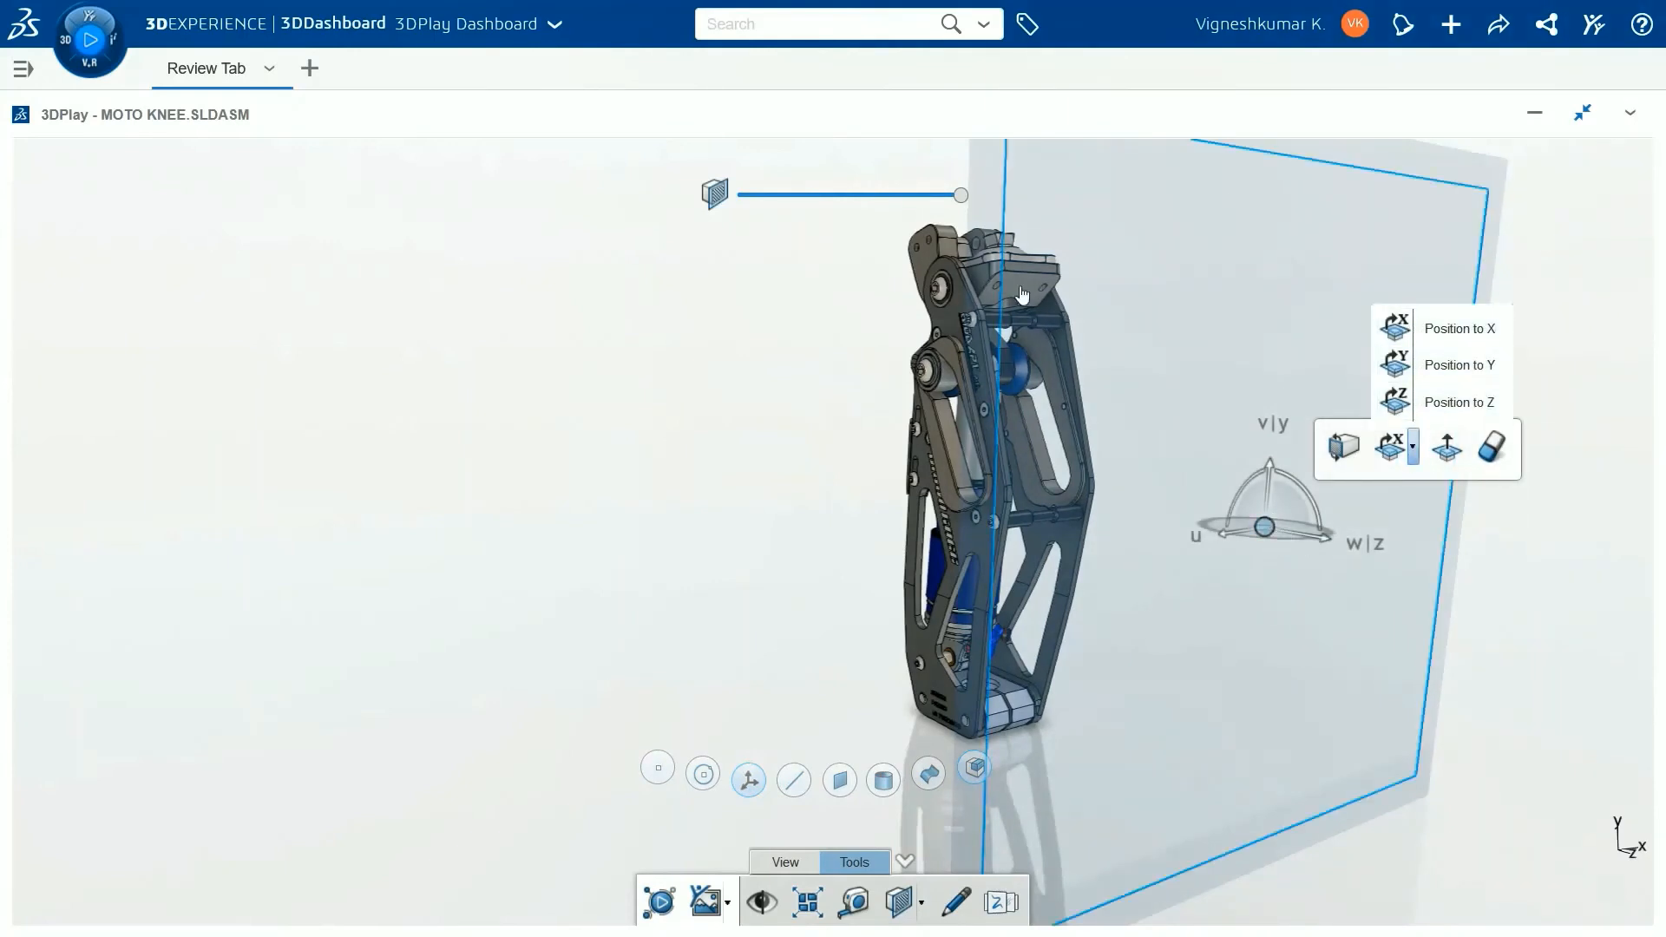
left_click_drag(964, 198, 850, 216)
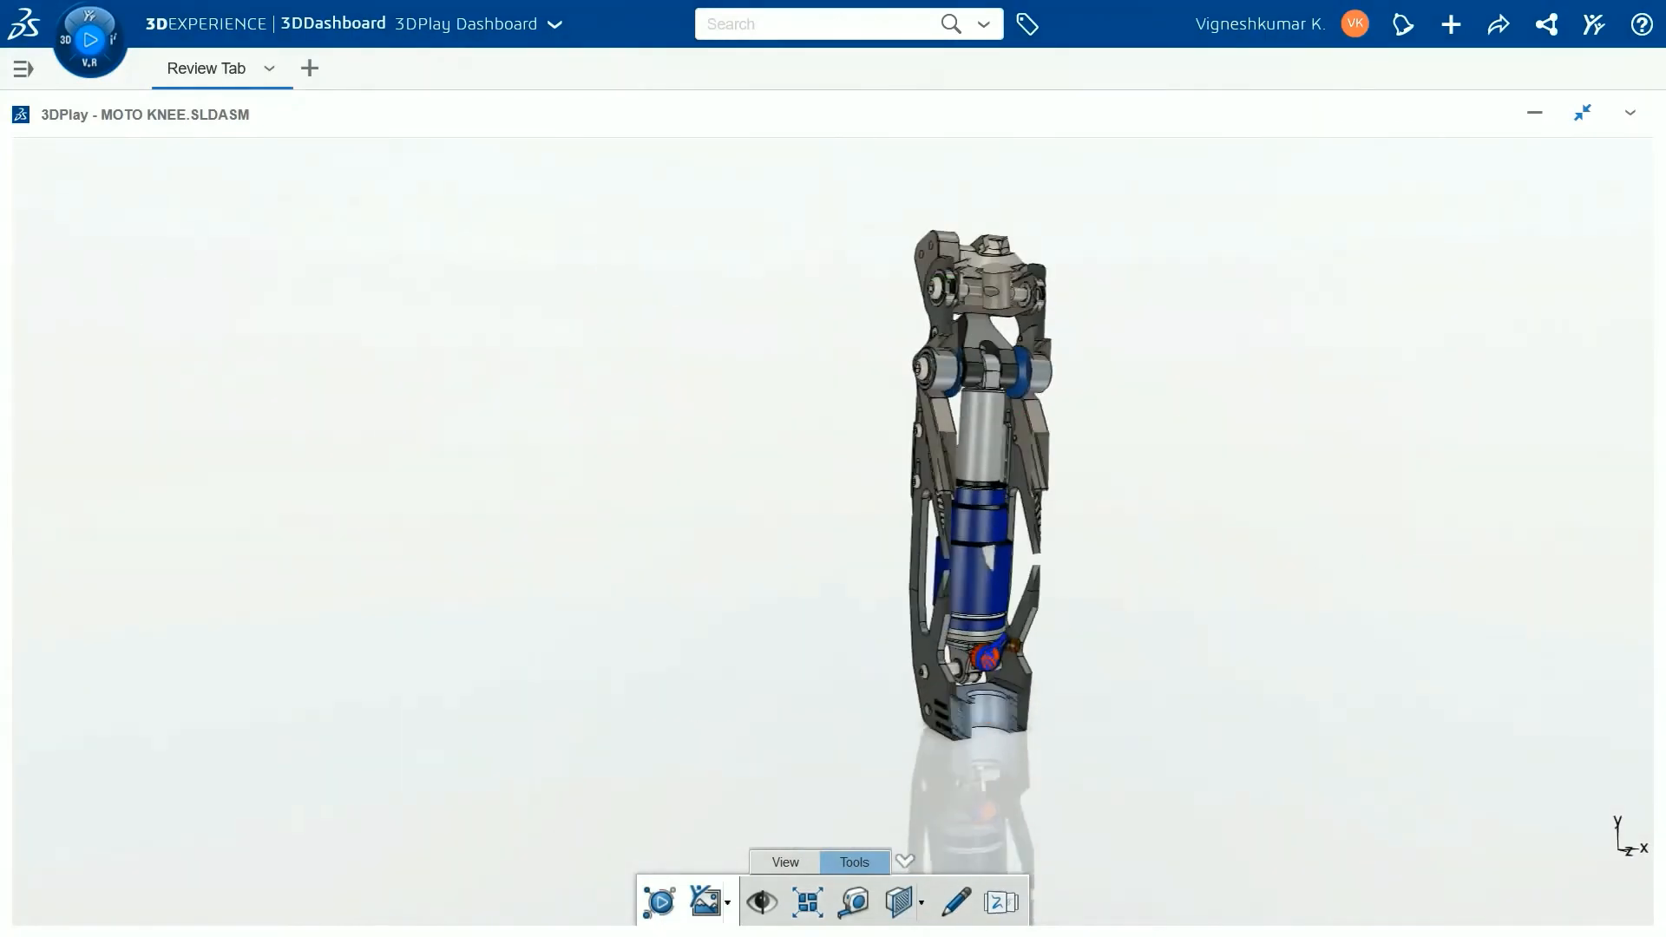
Show the section plane of the cut knee assembly again and orient the view perpendicular to it.
left_click(925, 904)
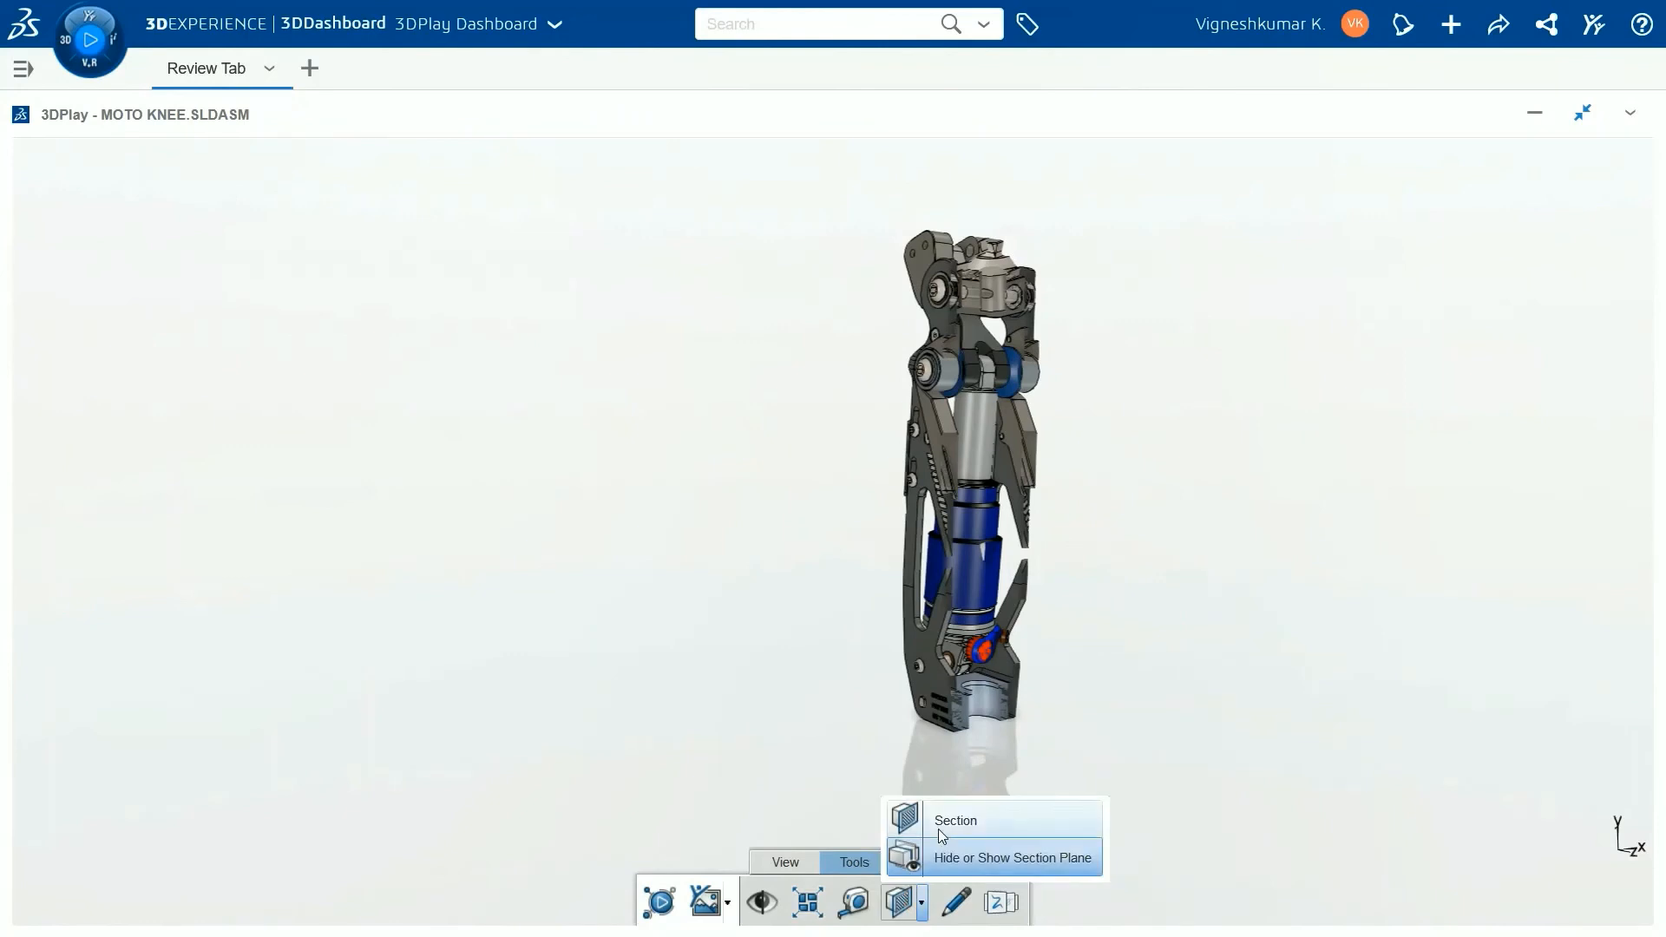
left_click(939, 830)
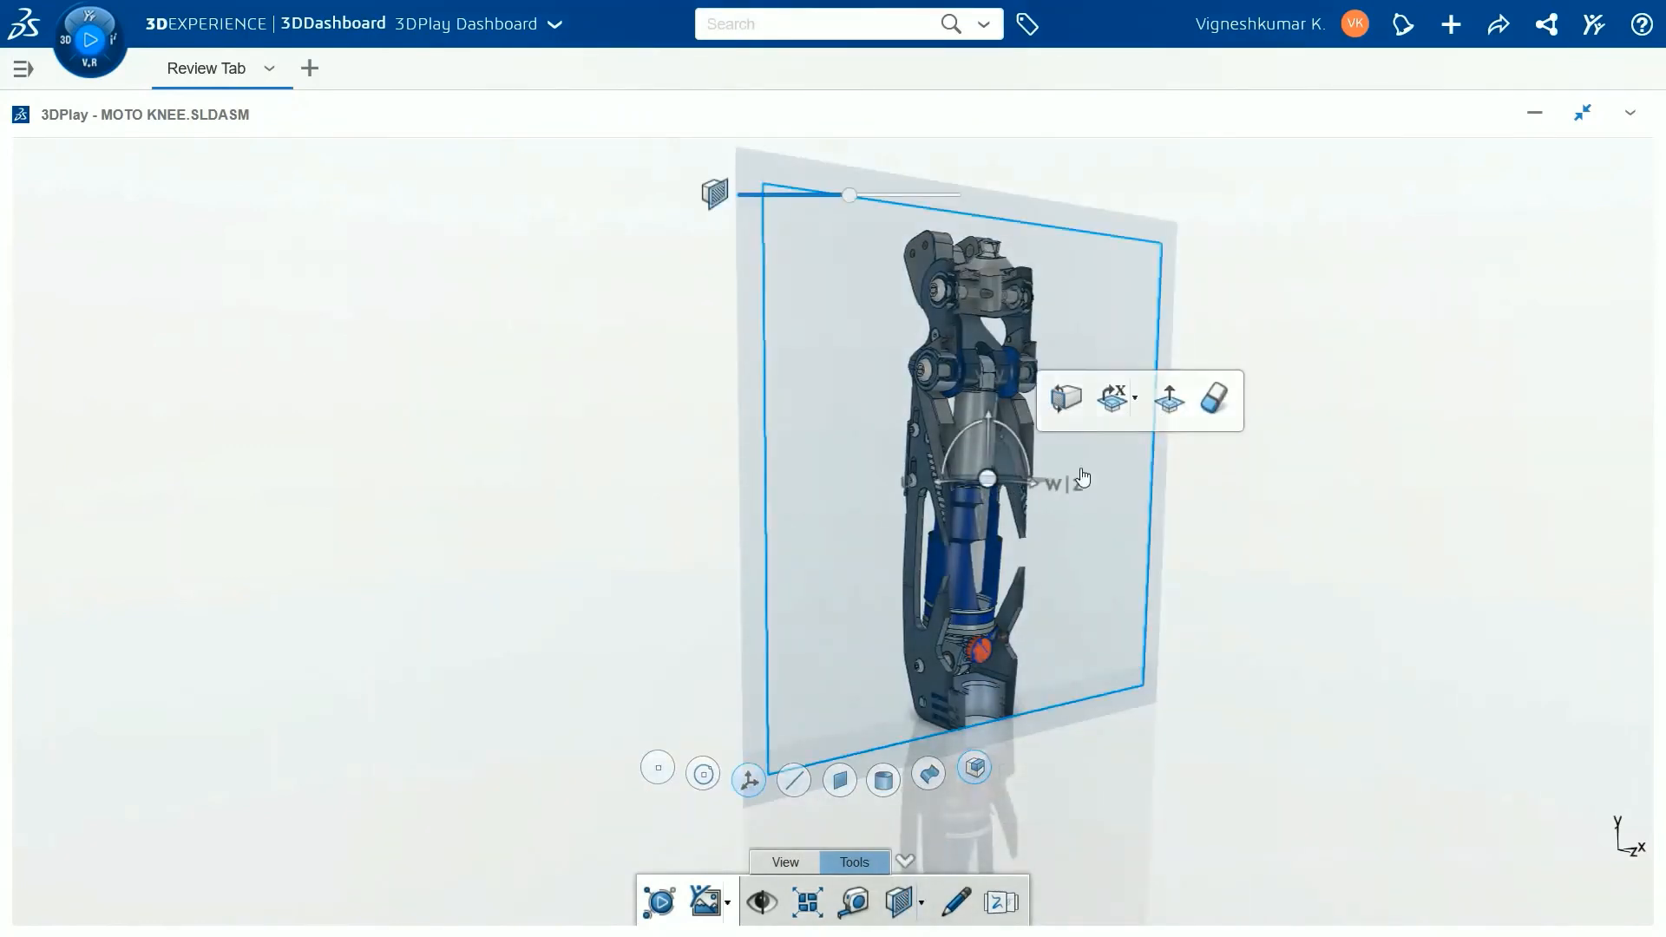
left_click(1135, 401)
left_click(1171, 401)
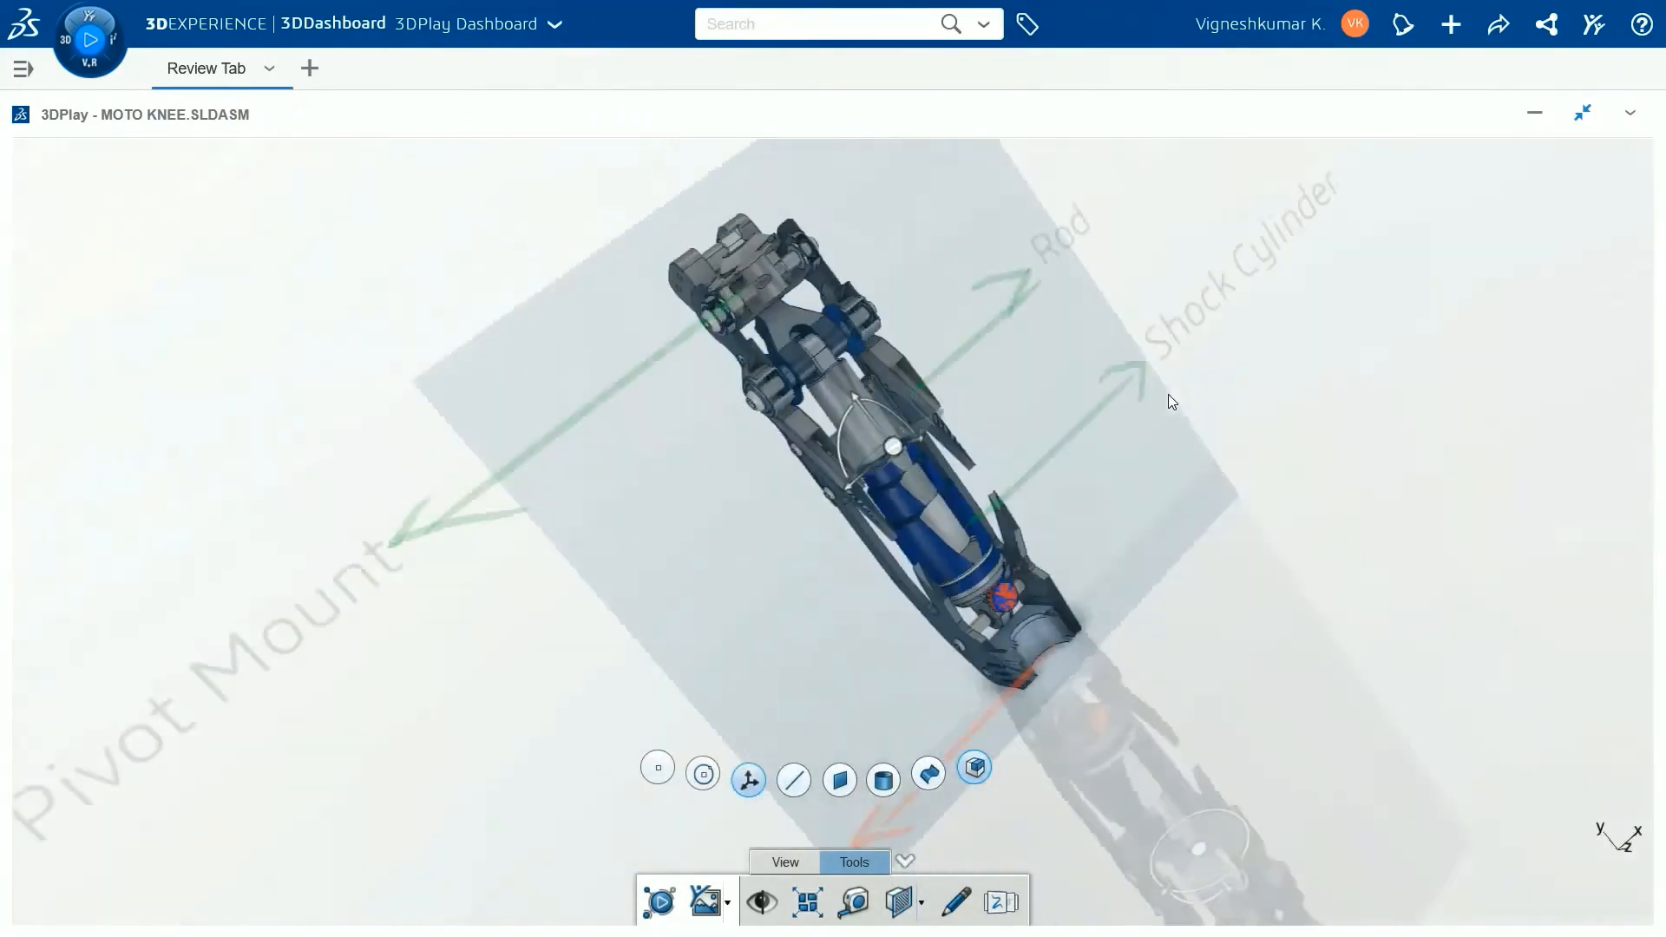
Reorient the knee assembly's section plane with Position to Y and then with Position to Z.
left_click(1317, 321)
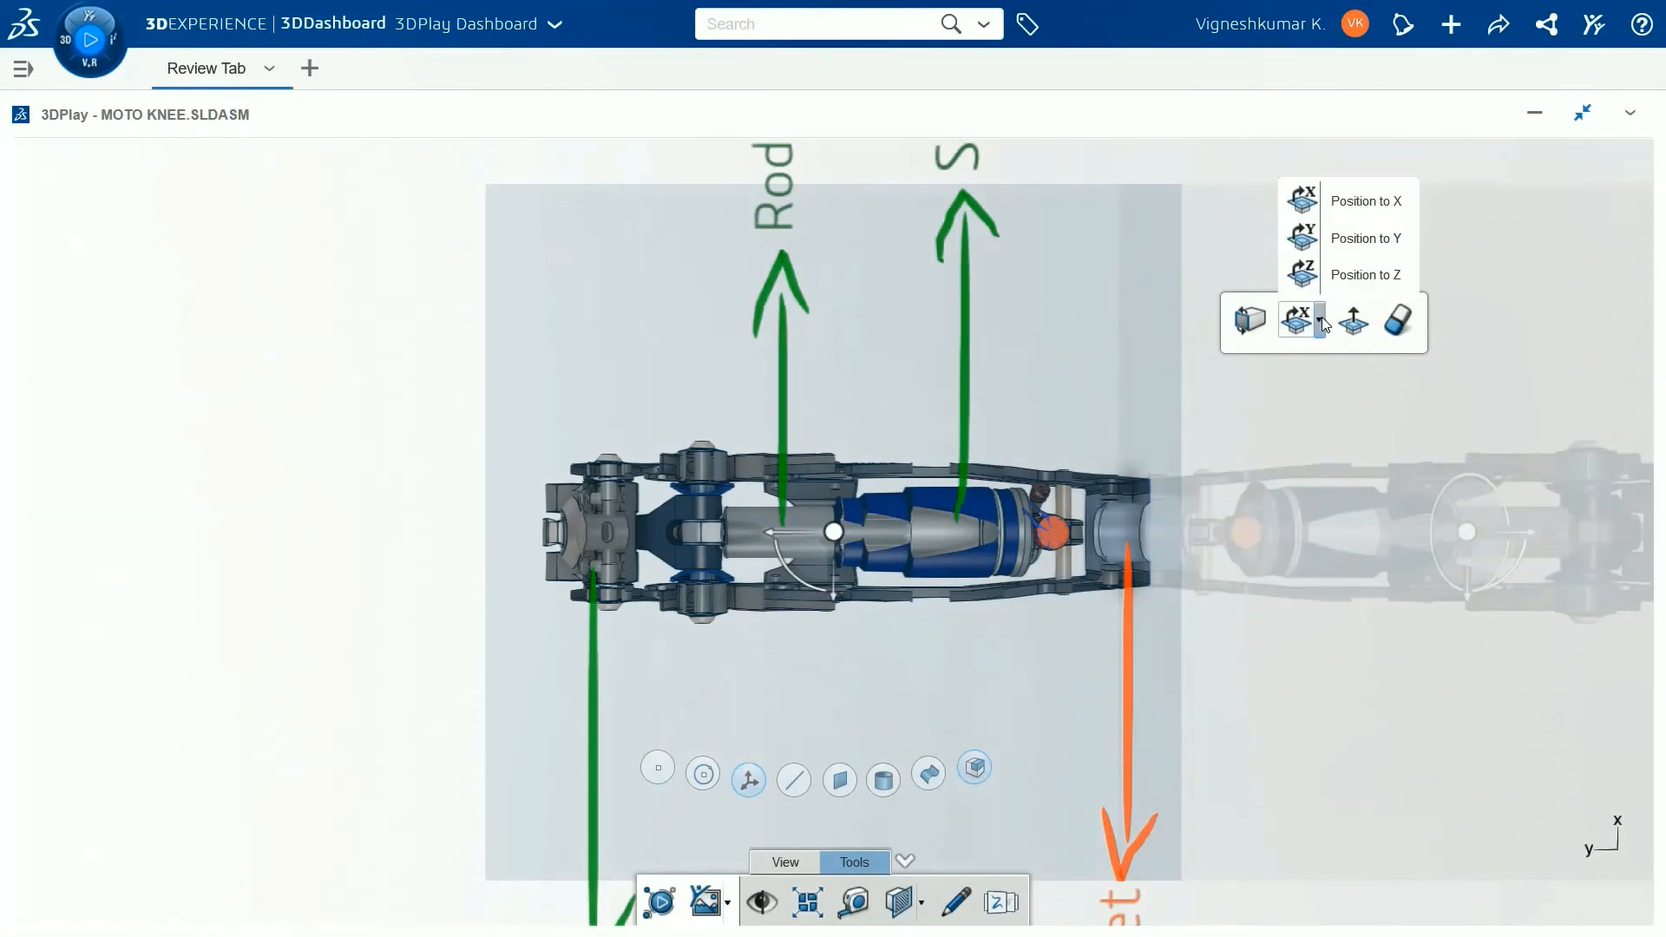
left_click(1323, 243)
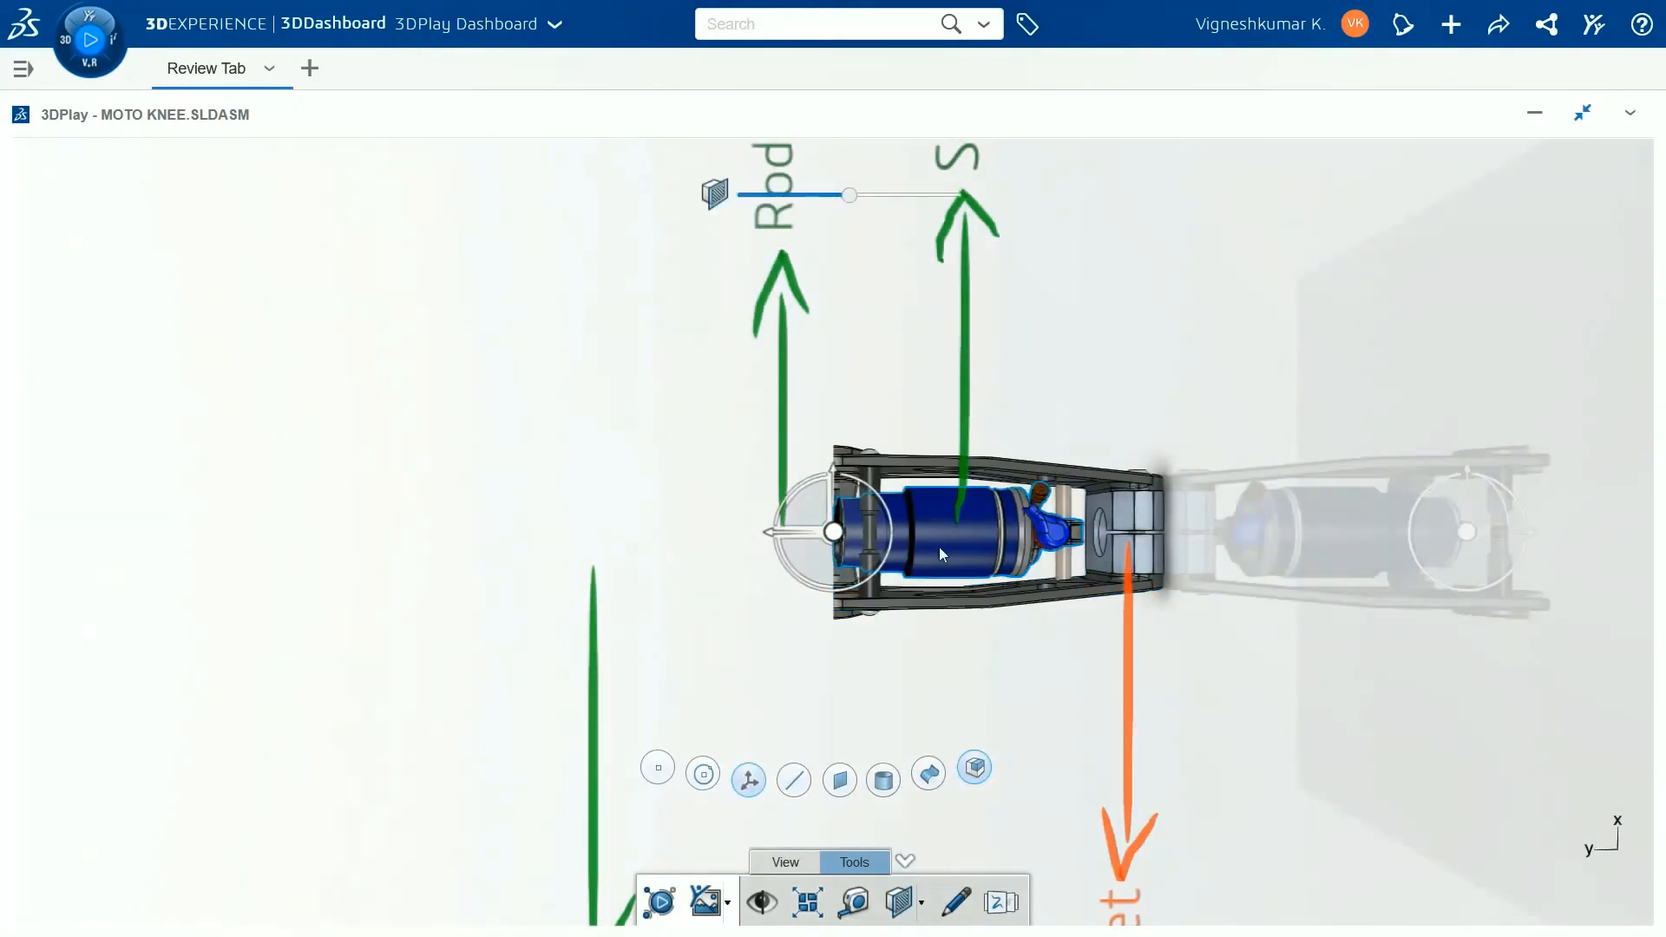
left_click(846, 546)
left_click(989, 456)
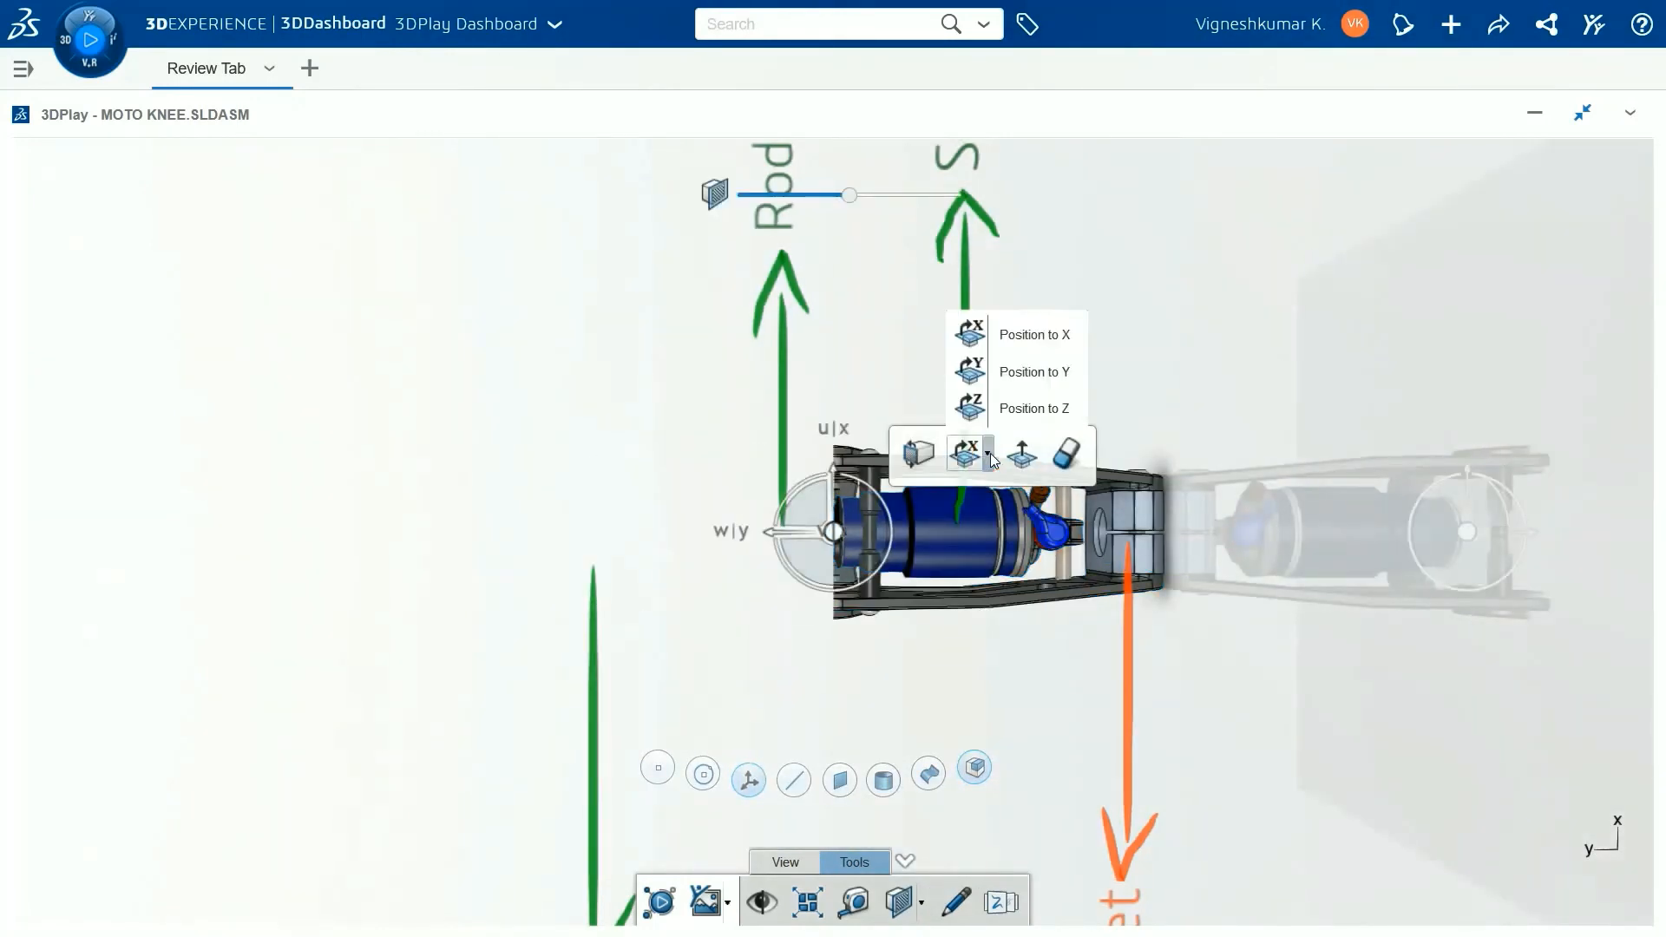
left_click(1022, 411)
left_click(1324, 636)
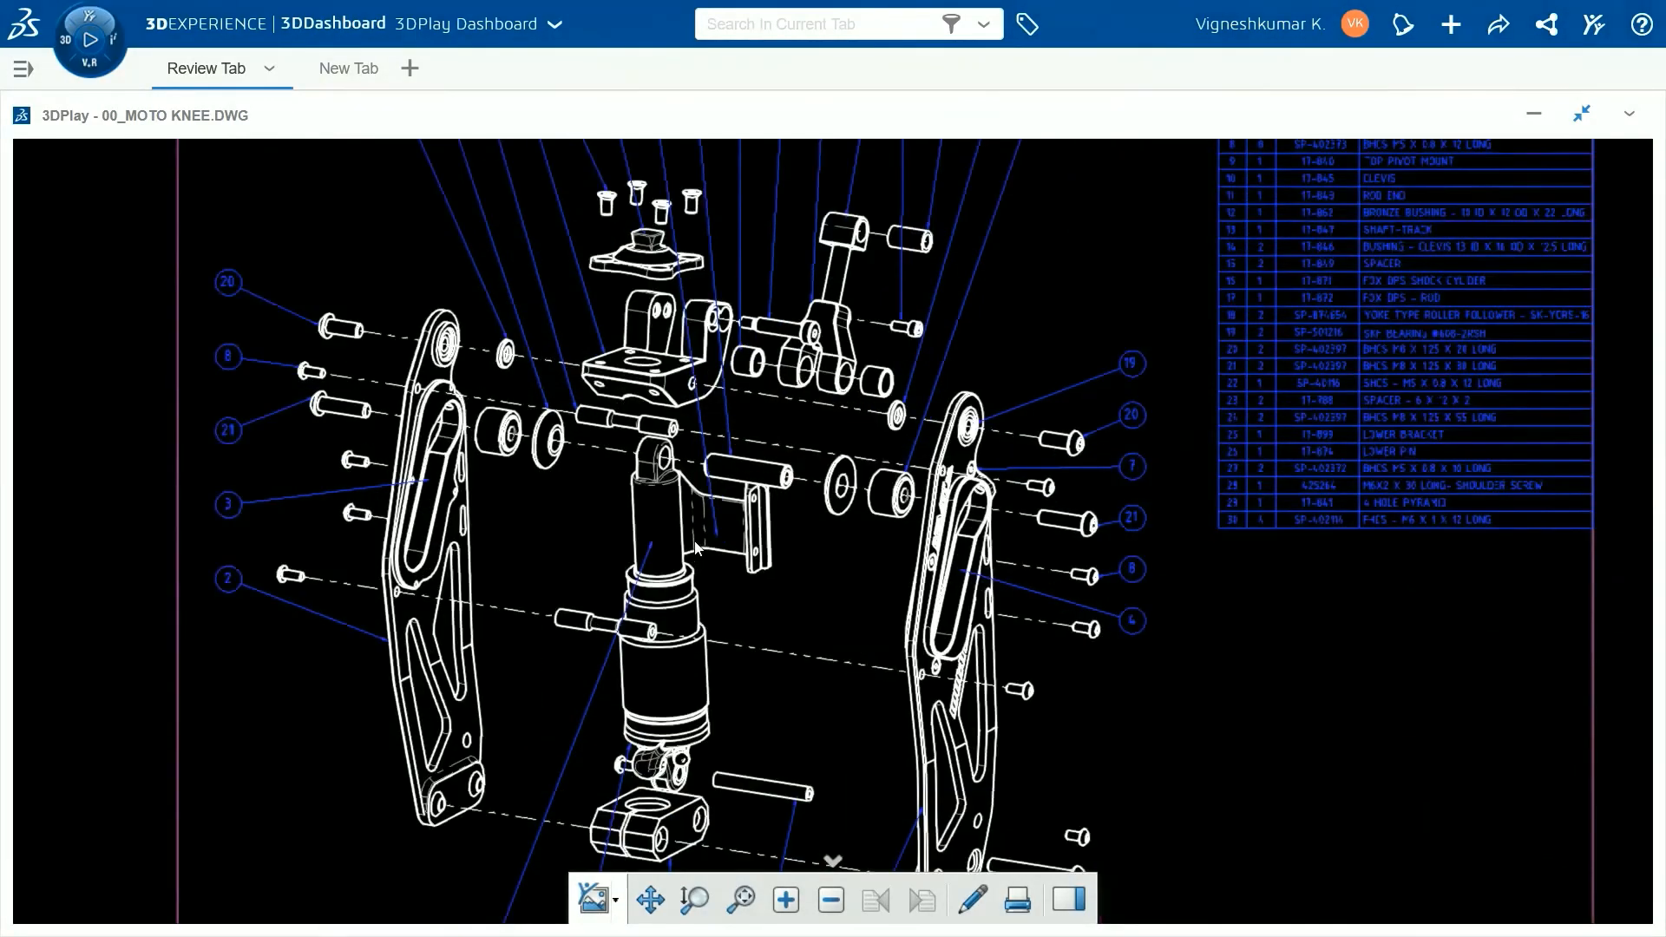
Zoom in and out of the 00_MOTO KNEE.DWG drawing to examine its exploded view and parts list, then fit the sheet.
scroll(1286, 339, "up", 5)
scroll(1284, 351, "down", 6)
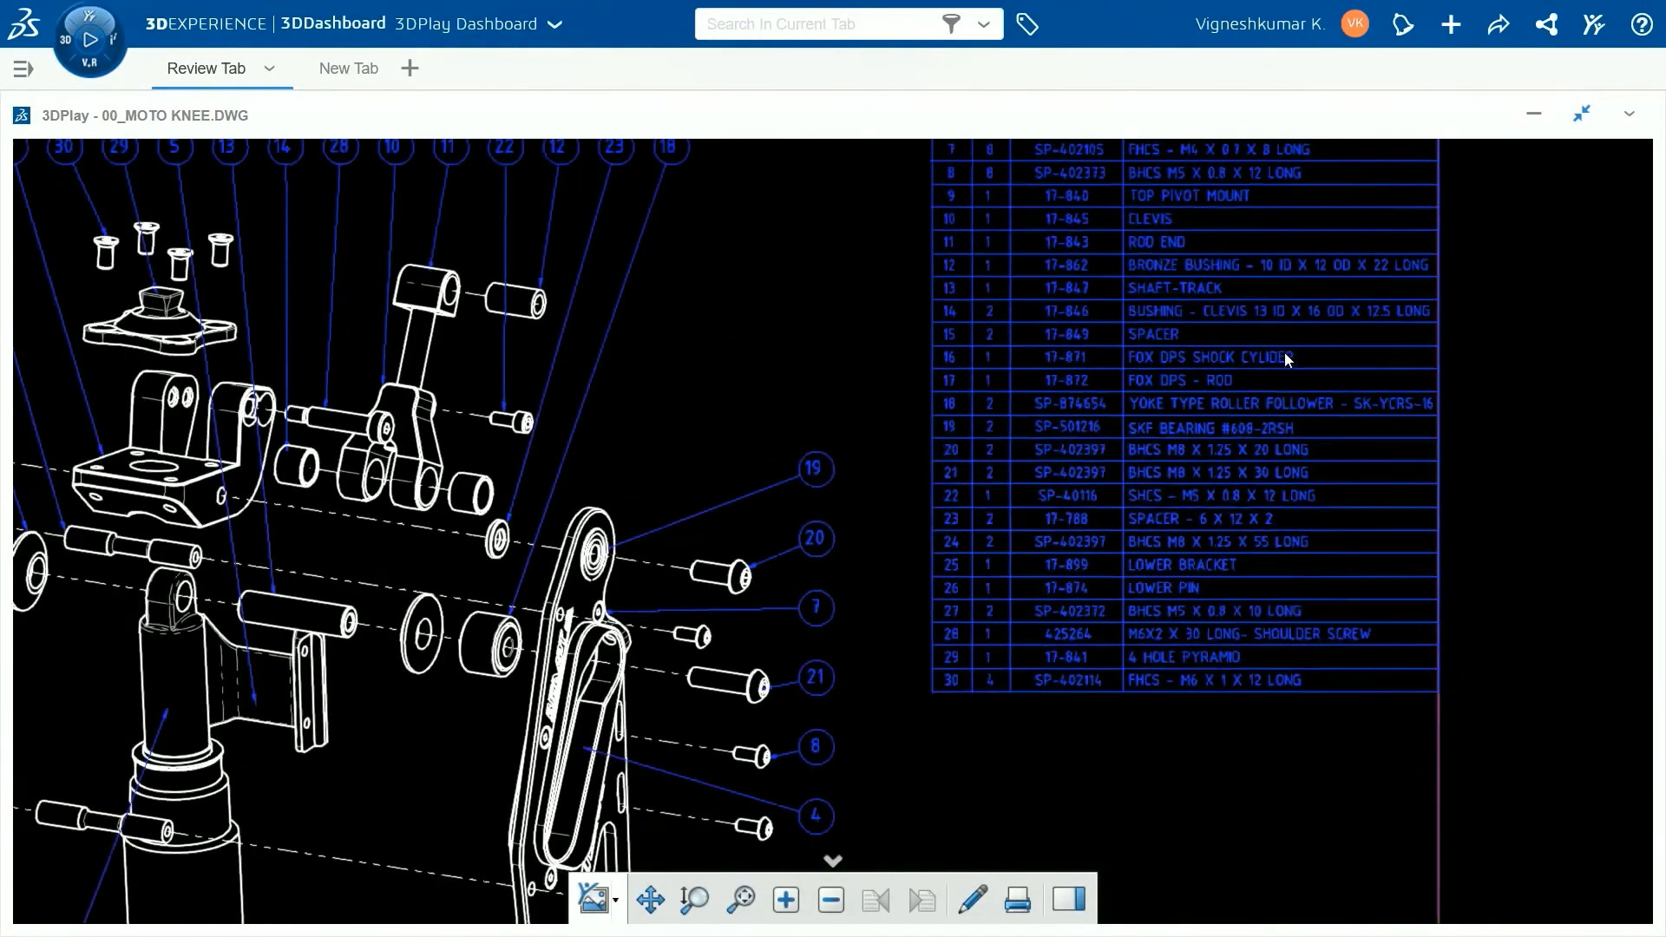
left_click(784, 900)
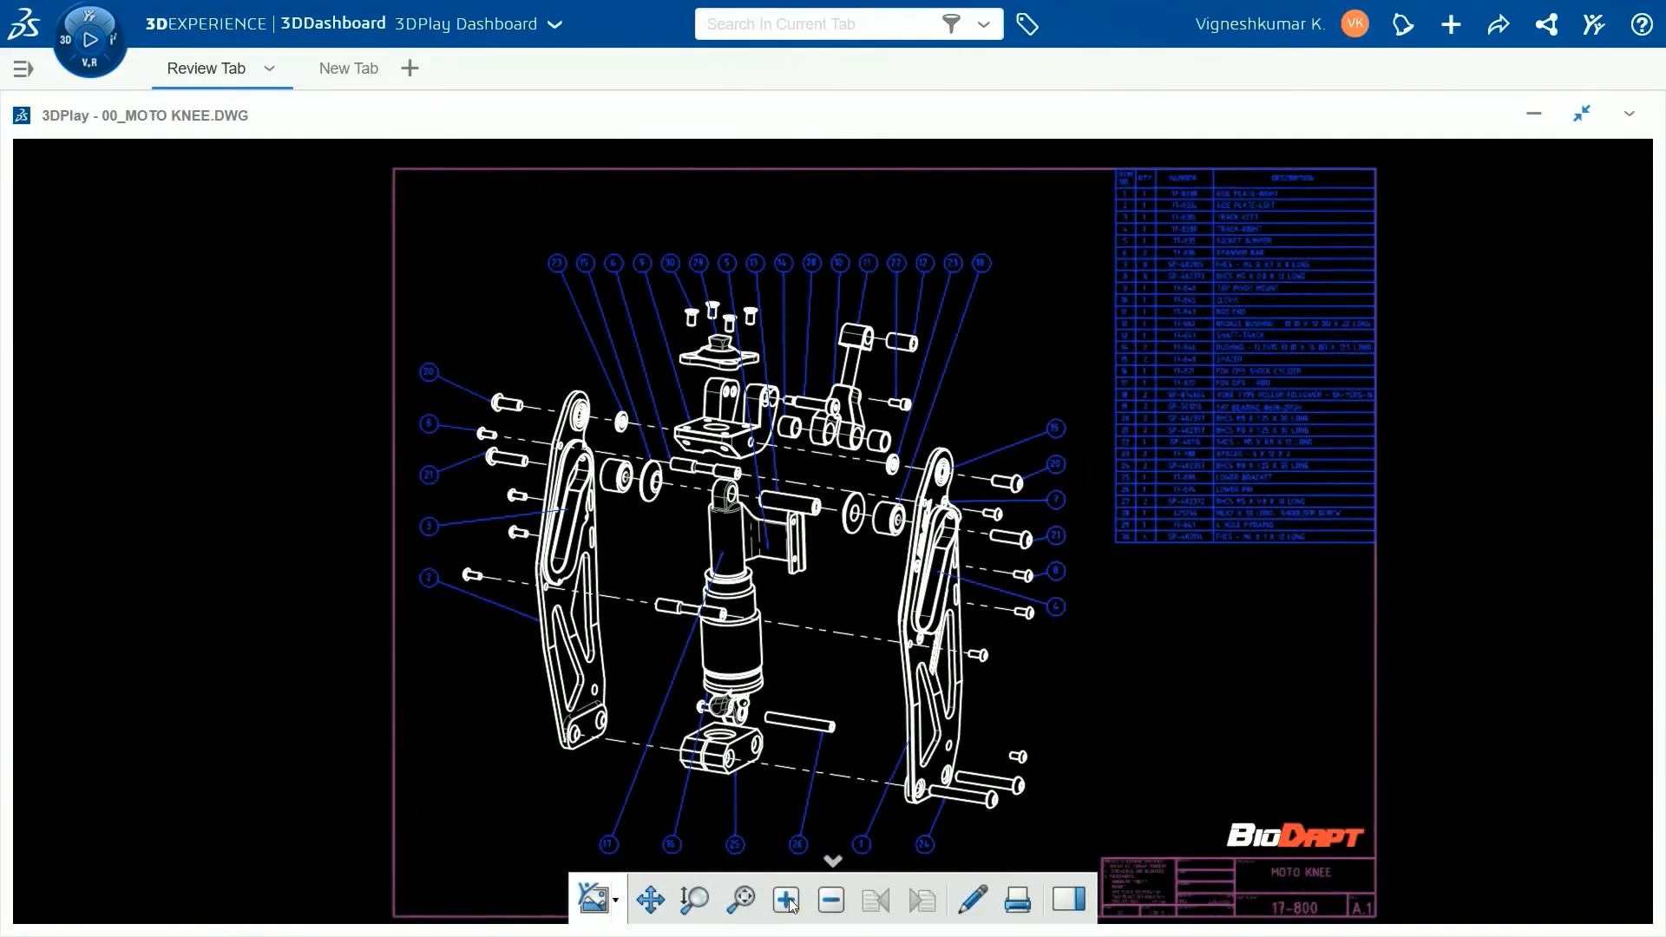
left_click(829, 901)
left_click(827, 900)
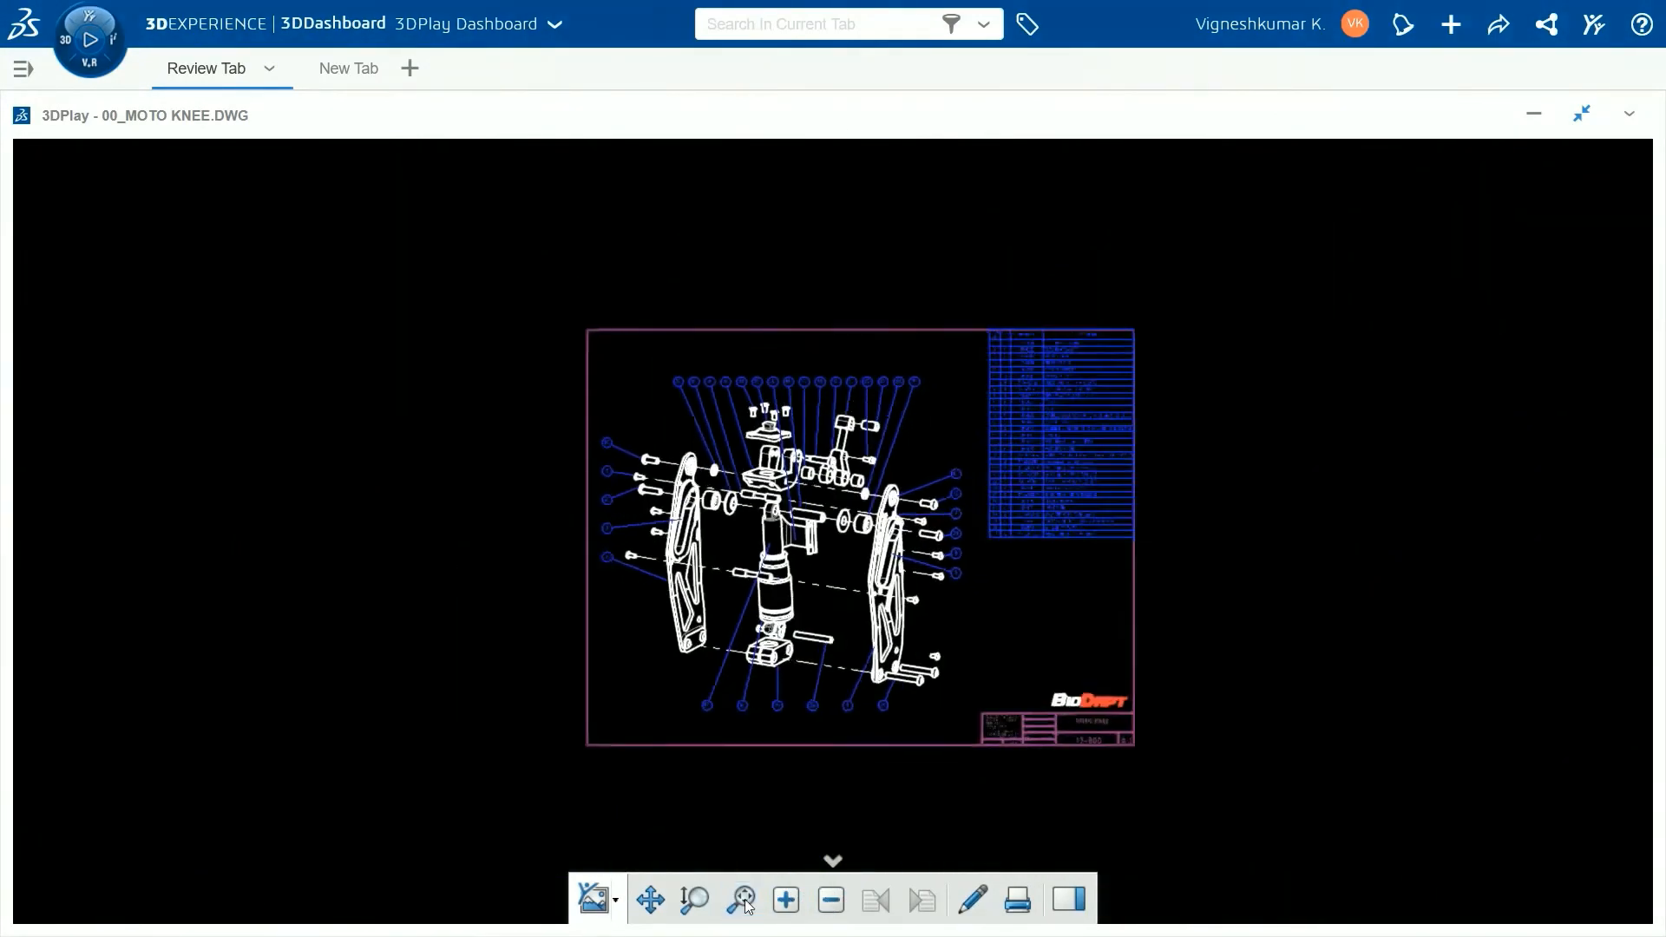
left_click(749, 900)
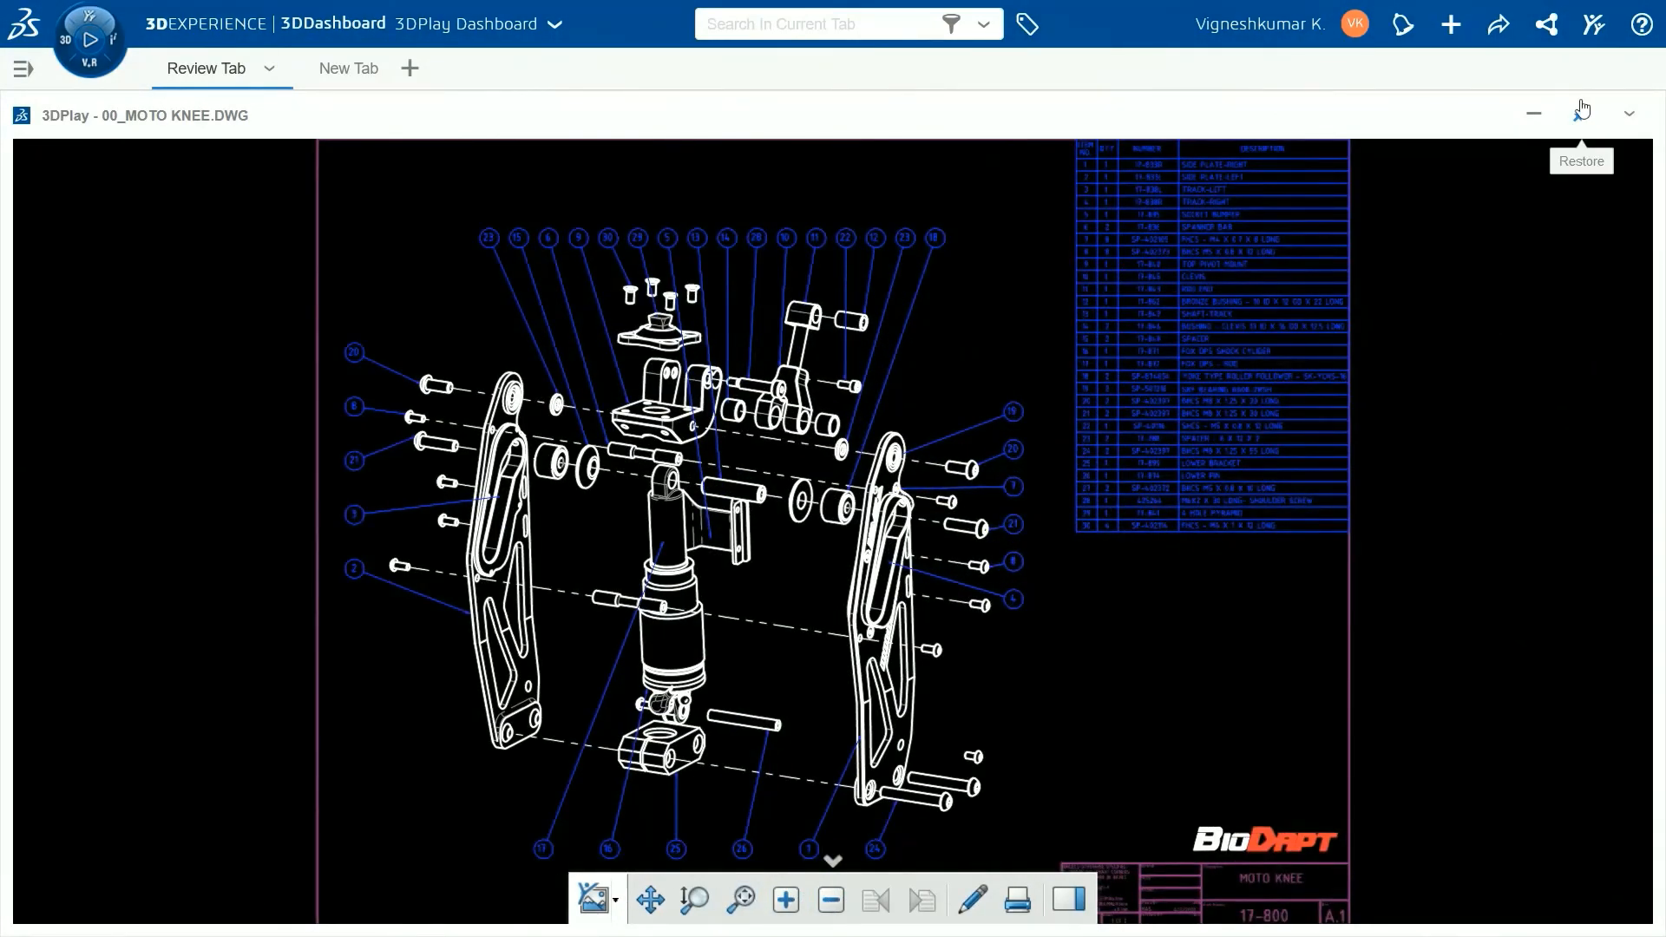